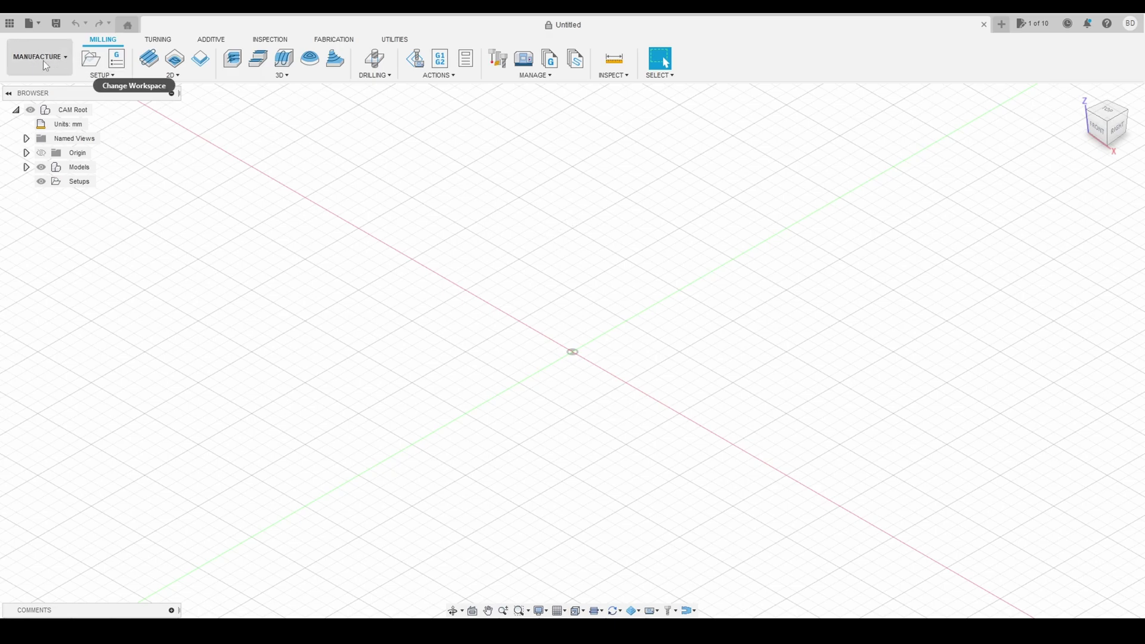
# Step: Open the tool library and create a new local library named DIVCNC
pyautogui.click(499, 64)
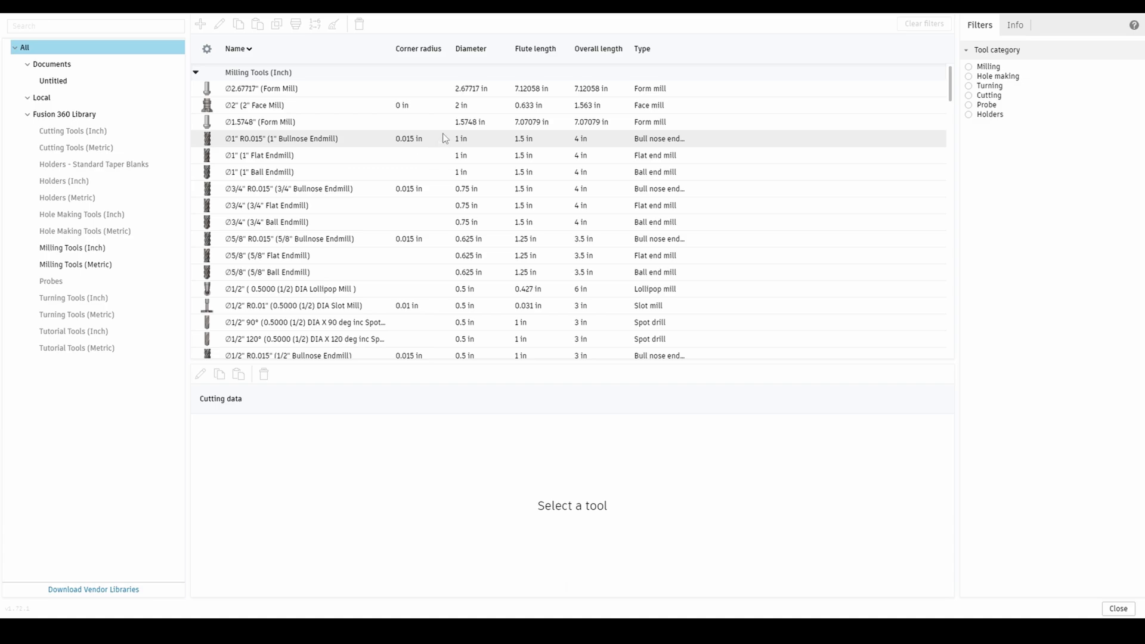
pyautogui.click(32, 102)
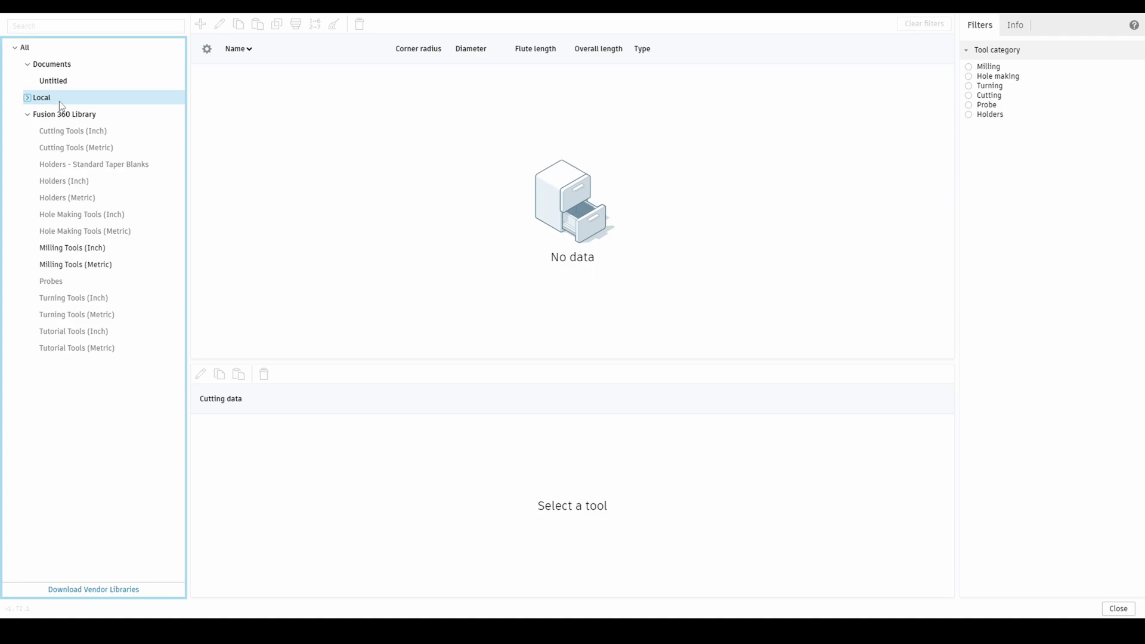
pyautogui.rightClick(119, 102)
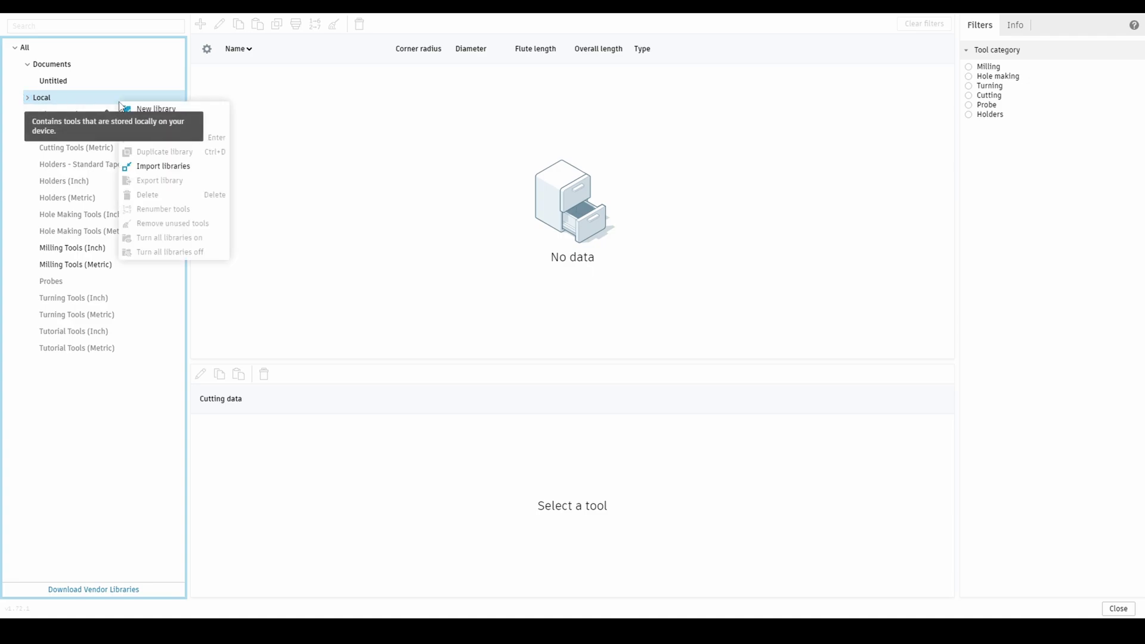
pyautogui.click(156, 109)
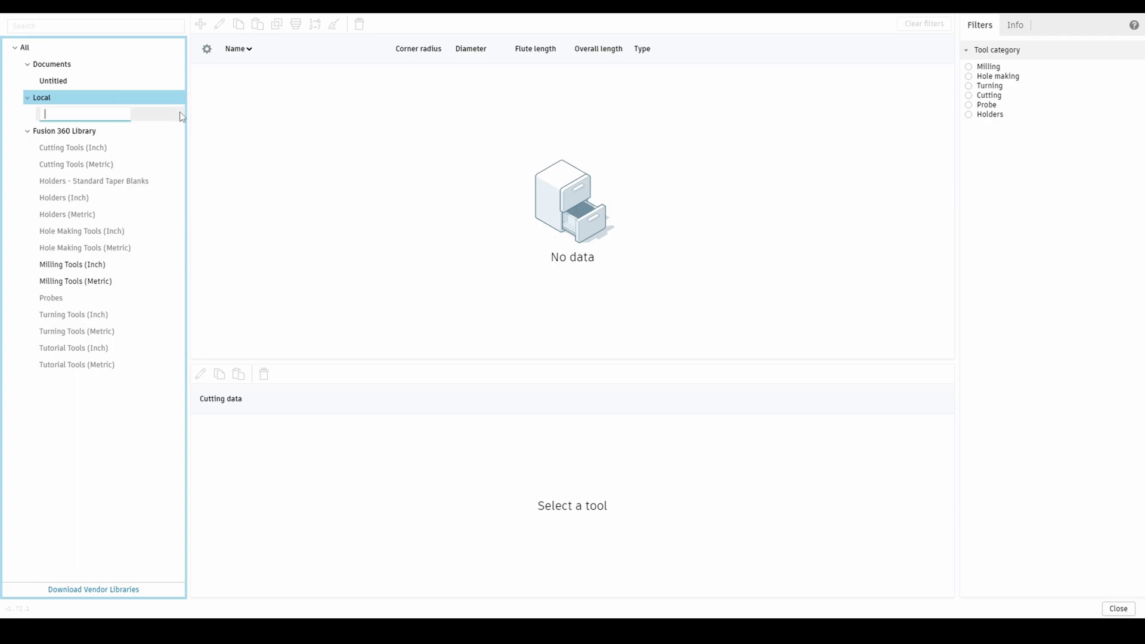
pyautogui.write('DIVCNC')
pyautogui.click(285, 162)
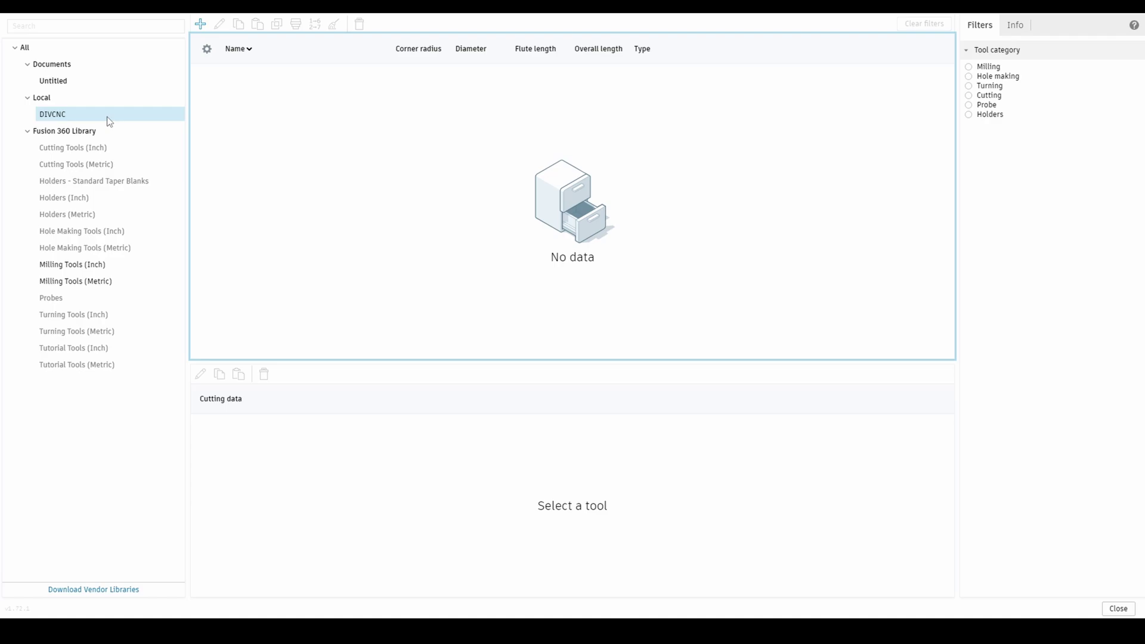
# Step: Examine the tool types offered for a new tool in the DIVCNC library, without creating one
pyautogui.click(322, 150)
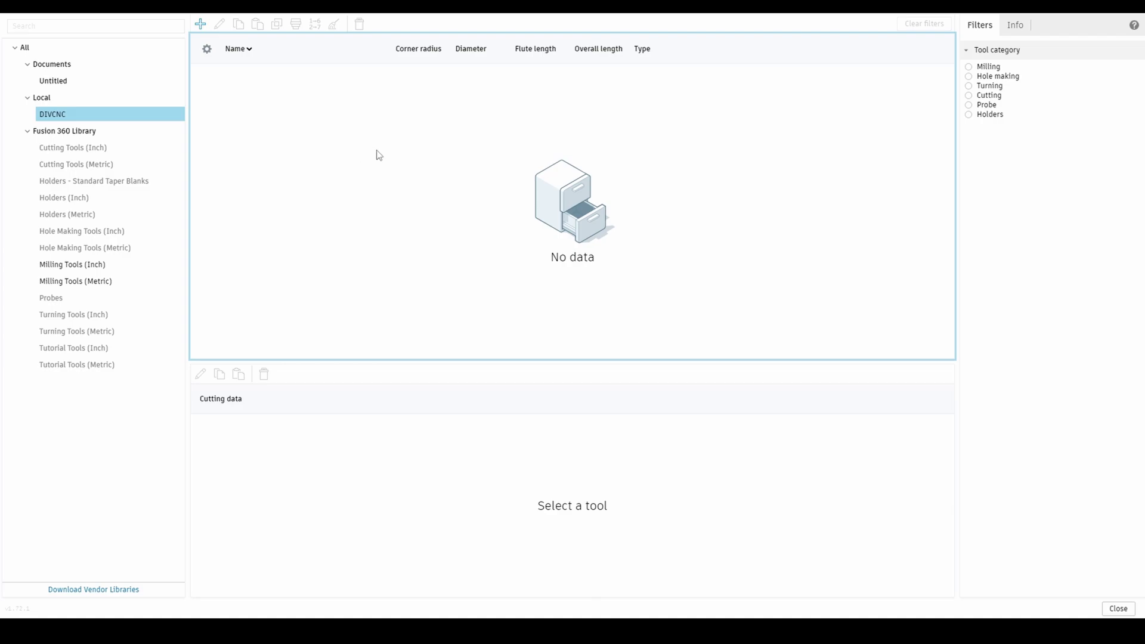
pyautogui.click(203, 26)
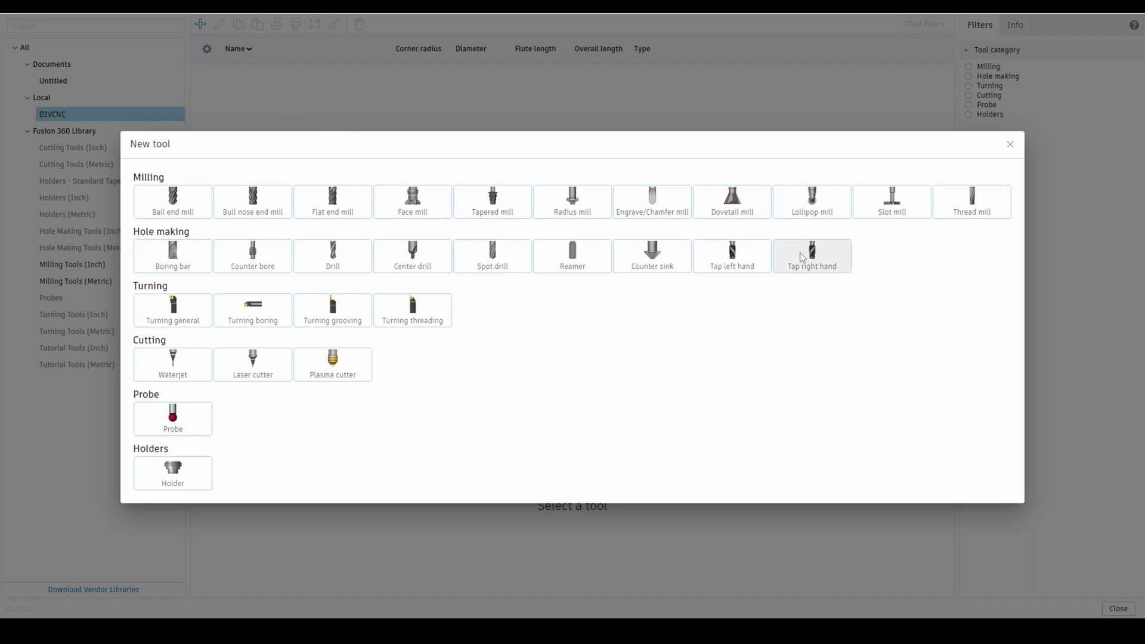
pyautogui.click(1010, 145)
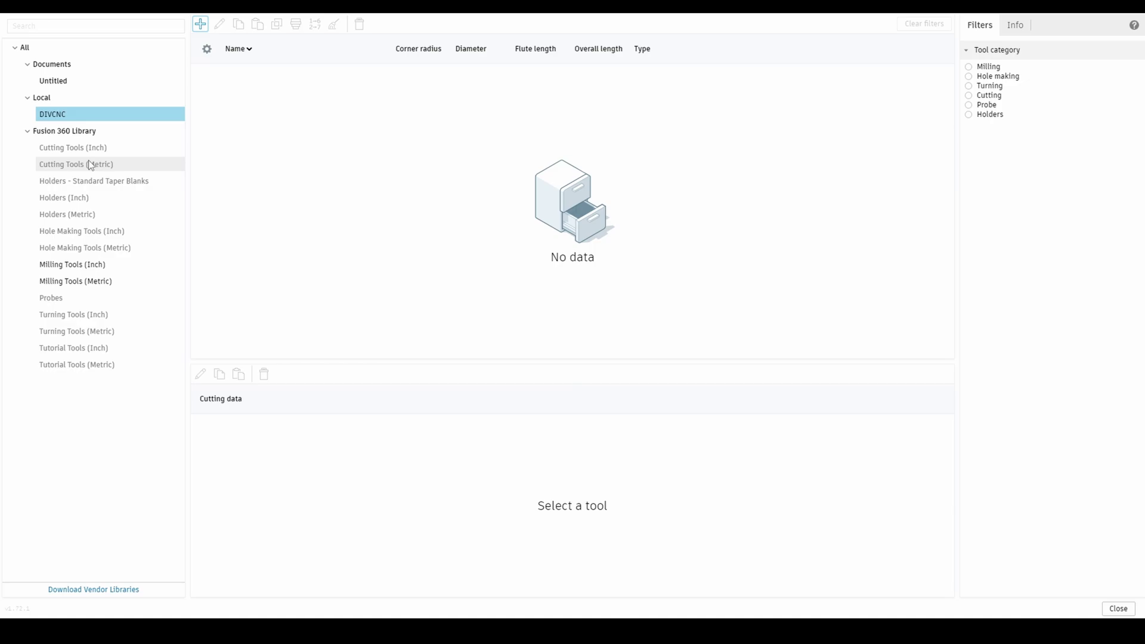
# Step: Copy the 1/4" Flat Endmill from the Milling Tools (Inch) library
pyautogui.click(73, 270)
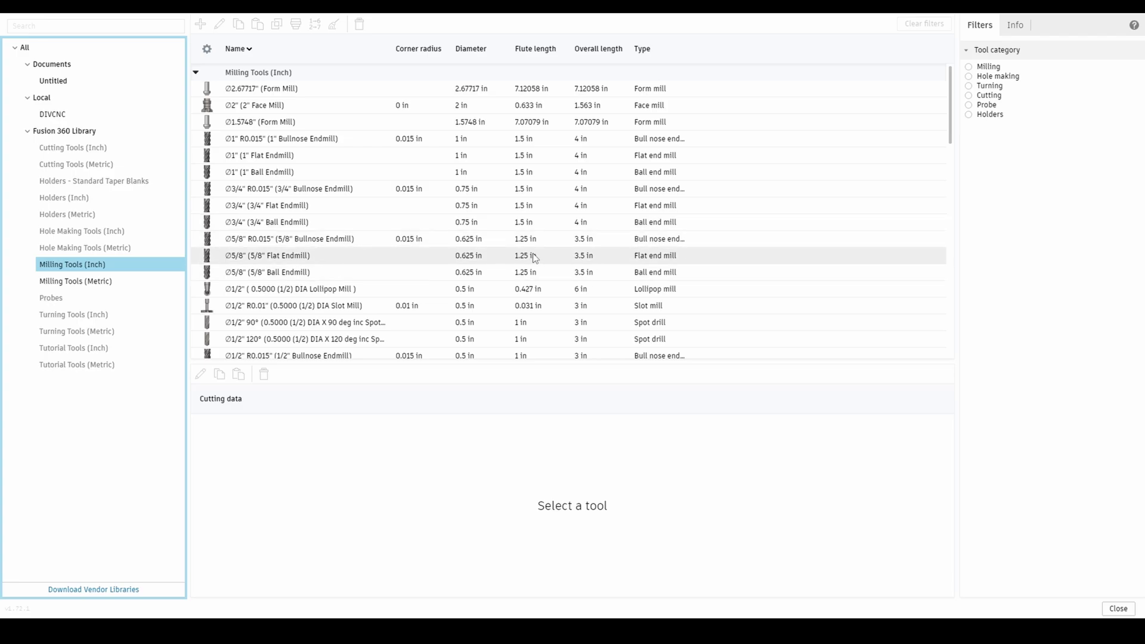
pyautogui.scroll(-5, 406, 268)
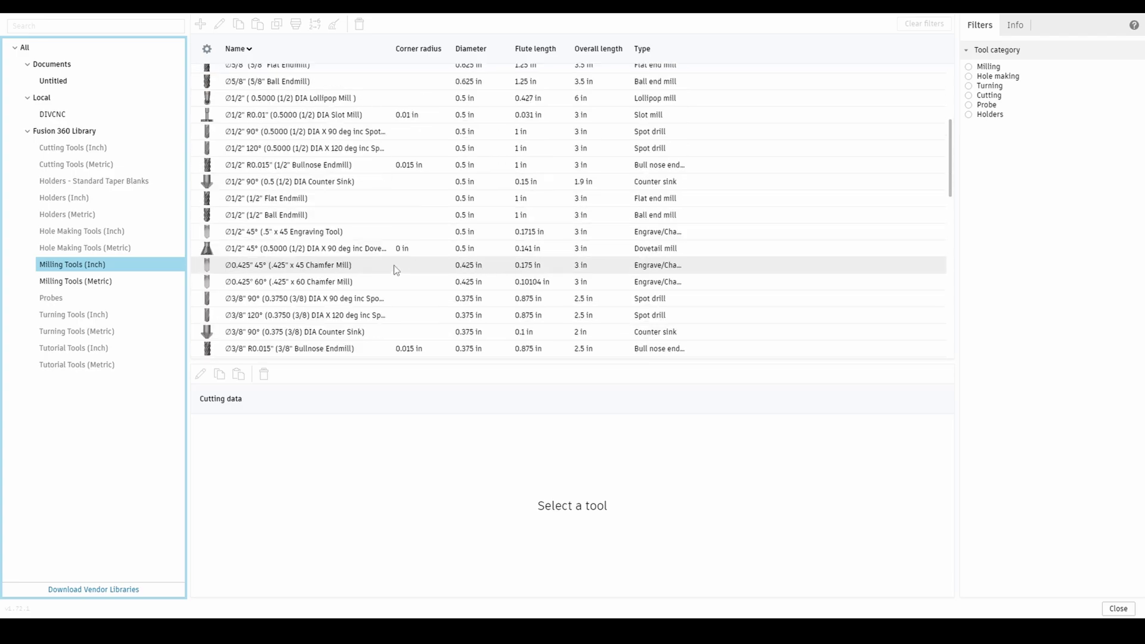
pyautogui.scroll(-5, 397, 270)
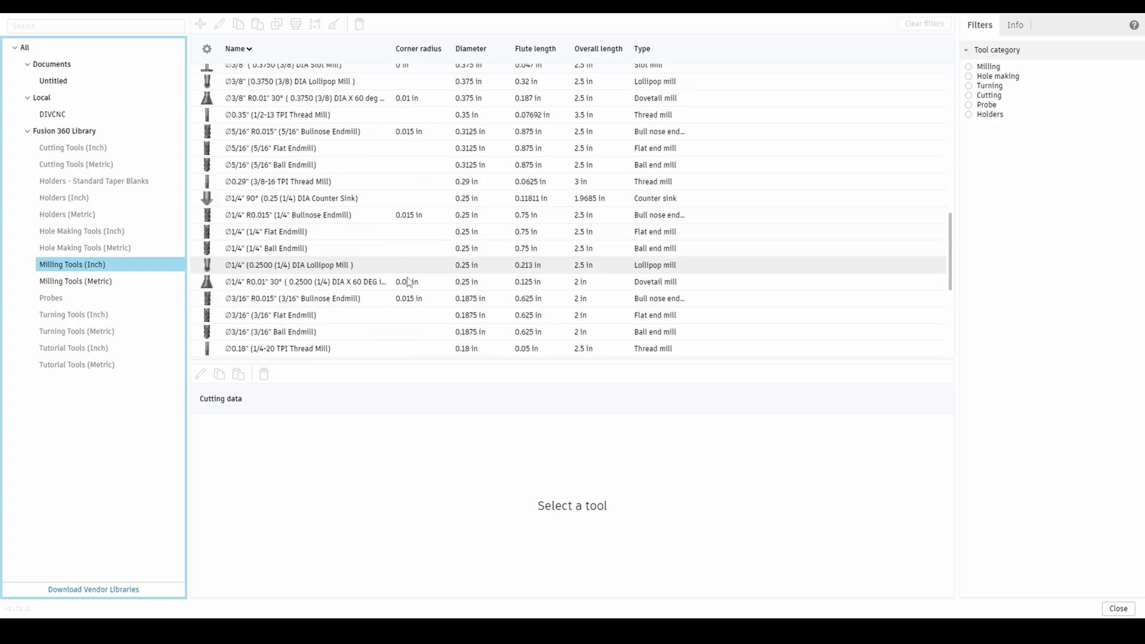
pyautogui.scroll(2, 337, 265)
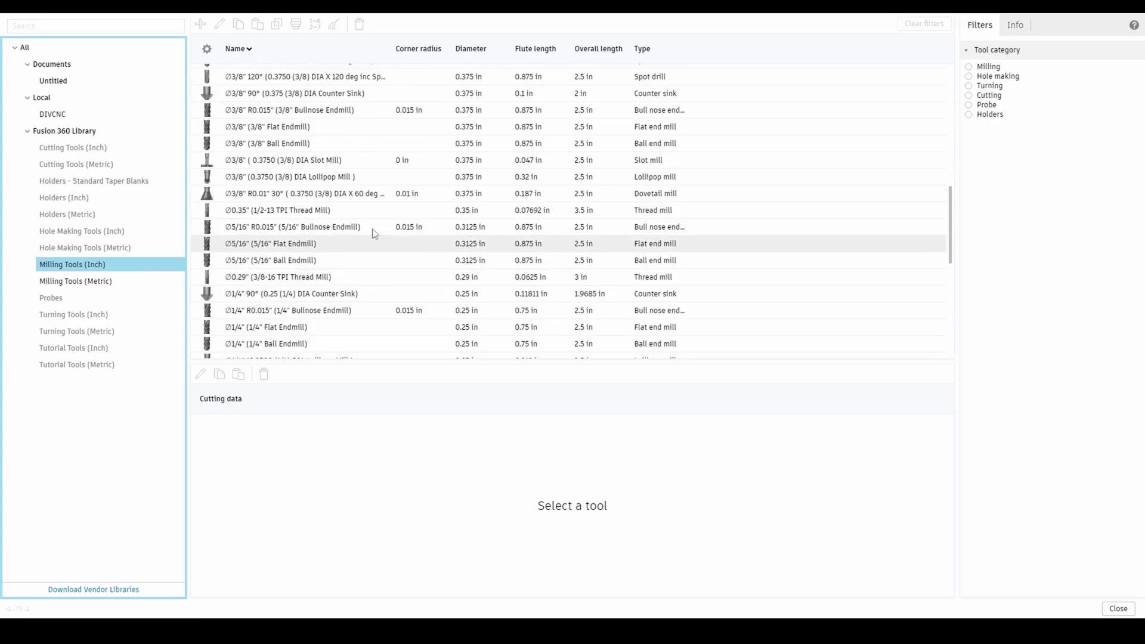
pyautogui.scroll(-1, 388, 227)
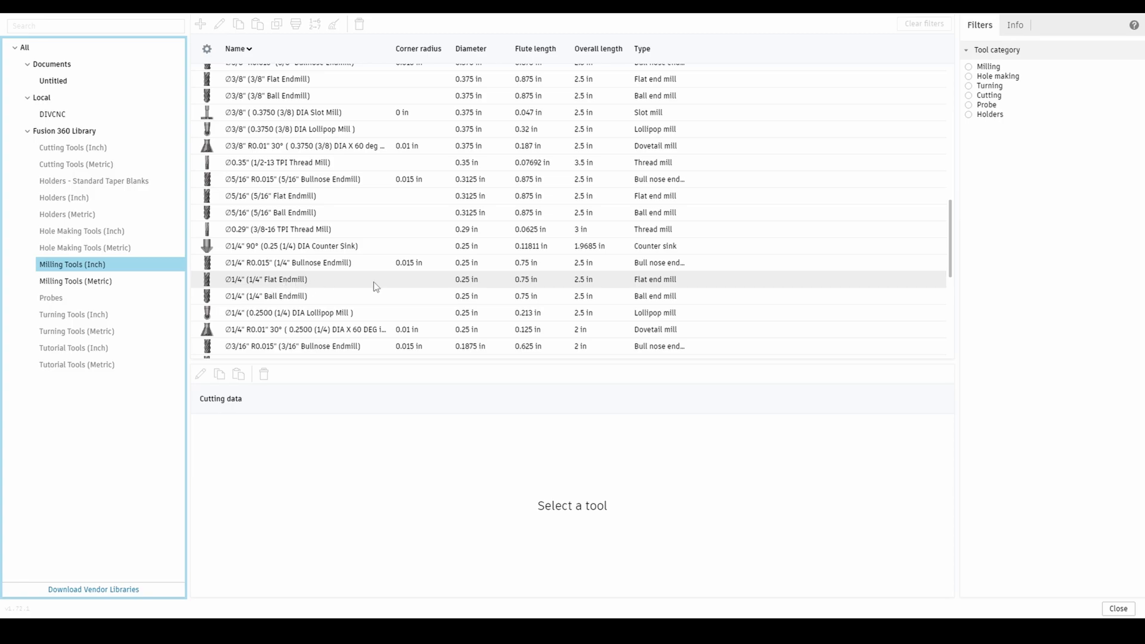
pyautogui.click(346, 280)
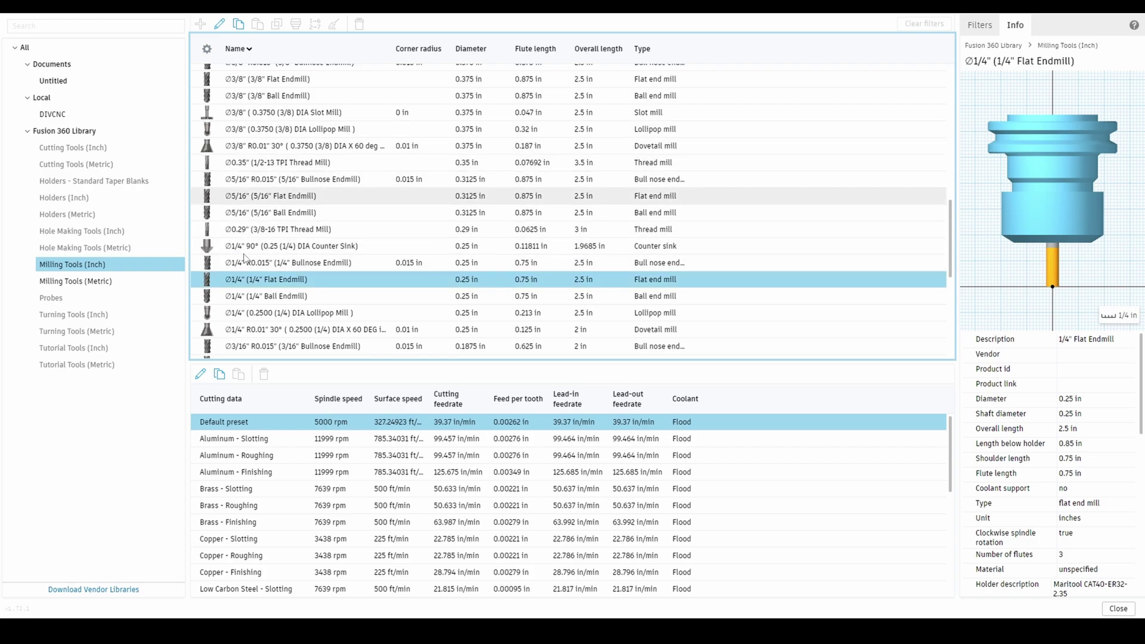
pyautogui.rightClick(322, 278)
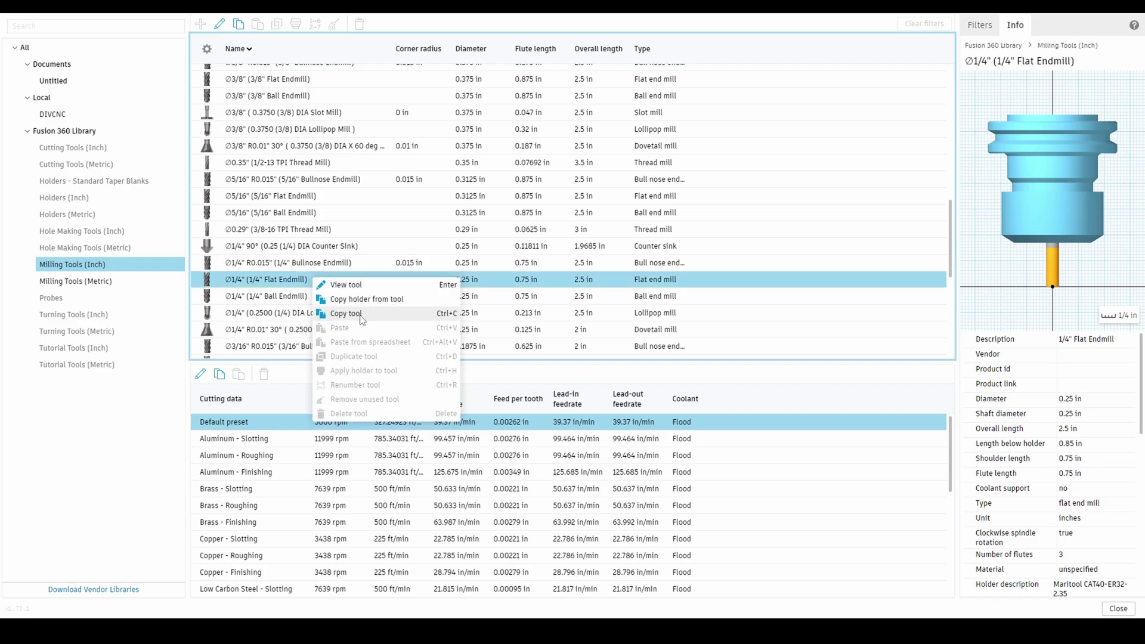
pyautogui.click(346, 313)
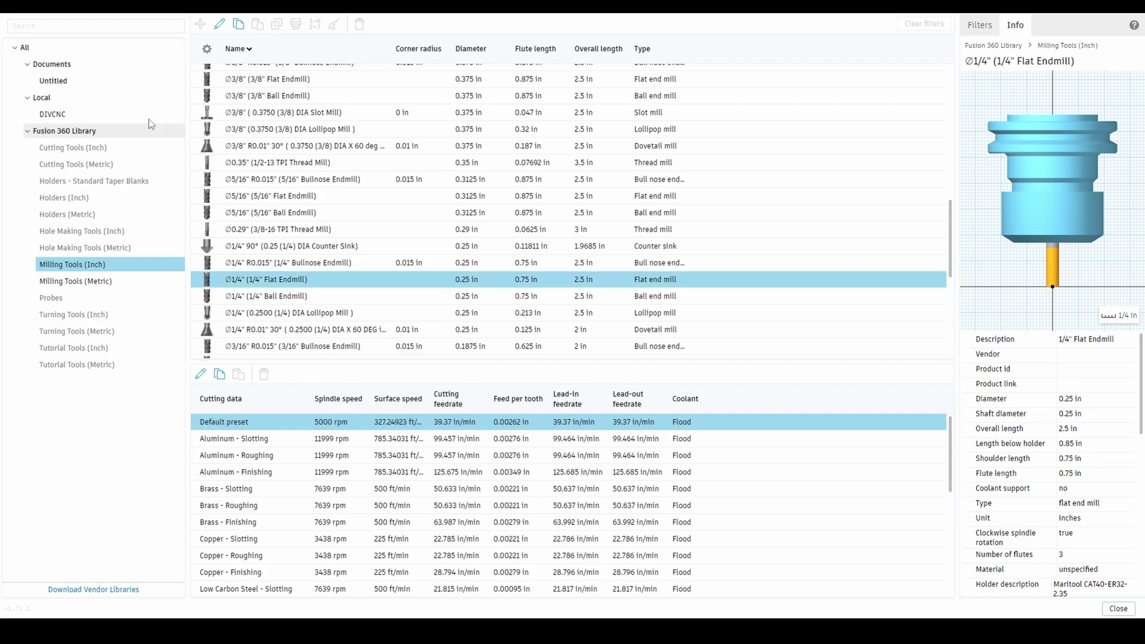
# Step: Paste the copied flat endmill into the local DIVCNC library
pyautogui.rightClick(84, 116)
pyautogui.click(84, 116)
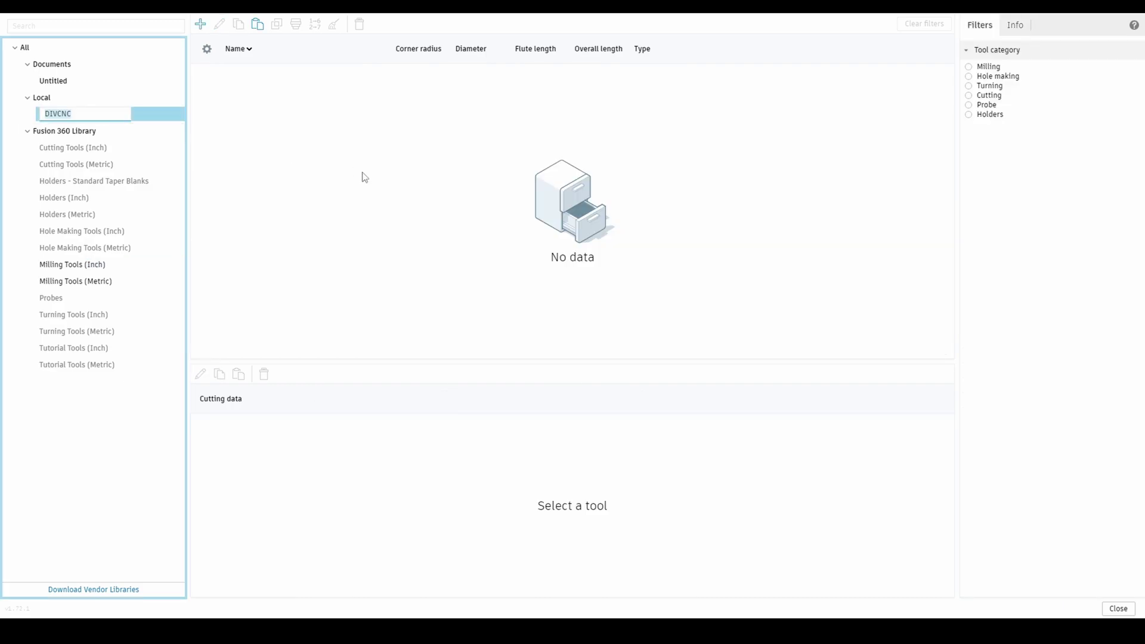
pyautogui.click(366, 143)
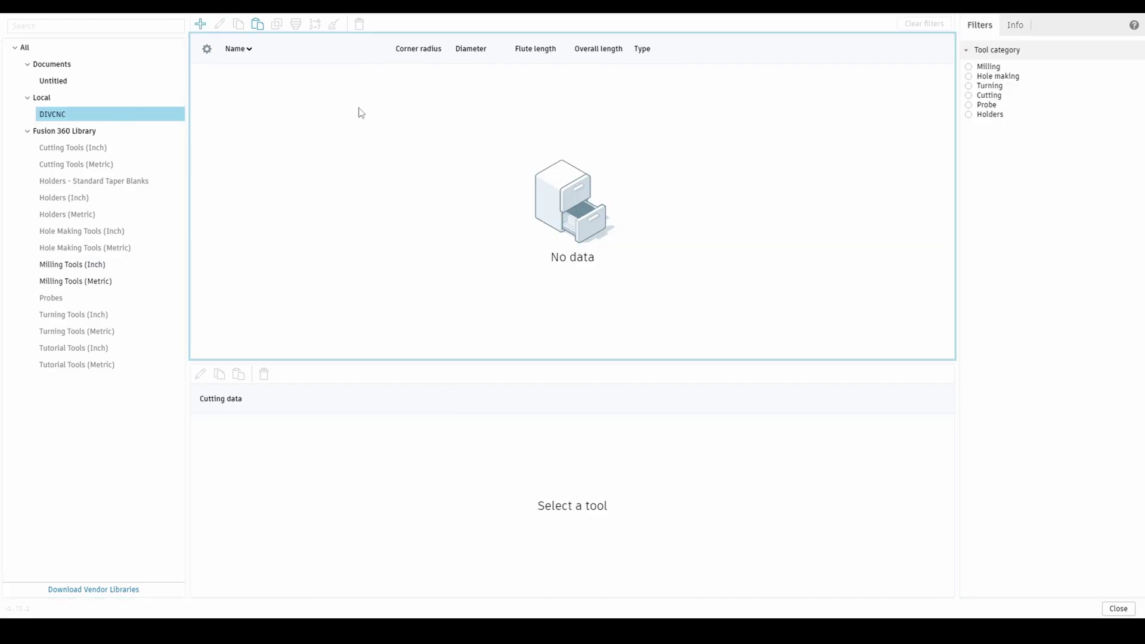
pyautogui.rightClick(362, 112)
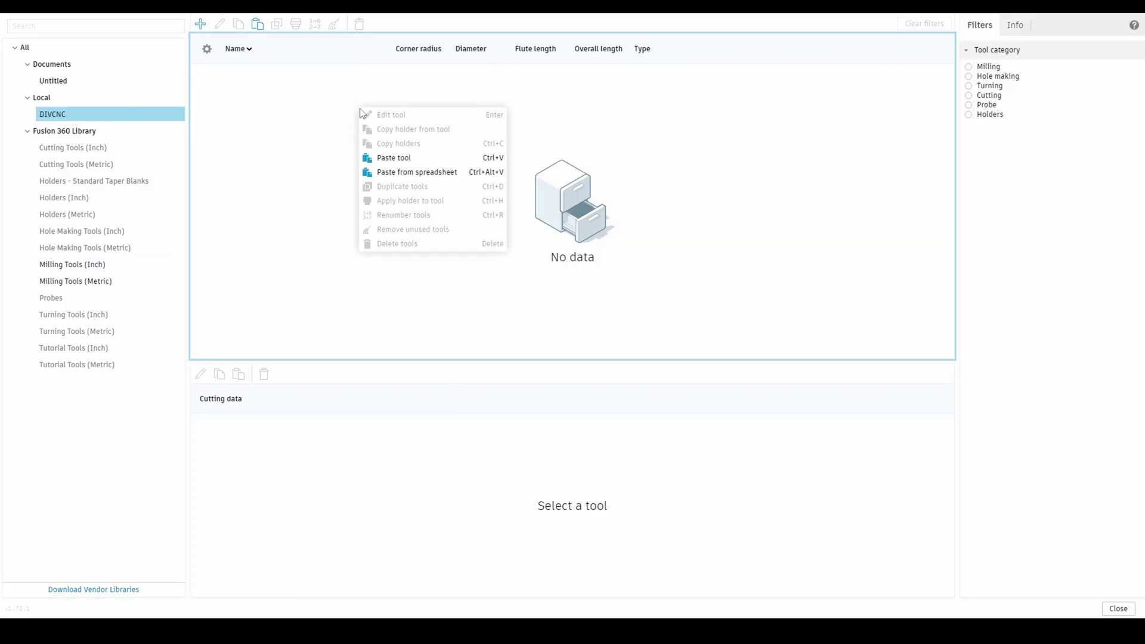
pyautogui.click(424, 158)
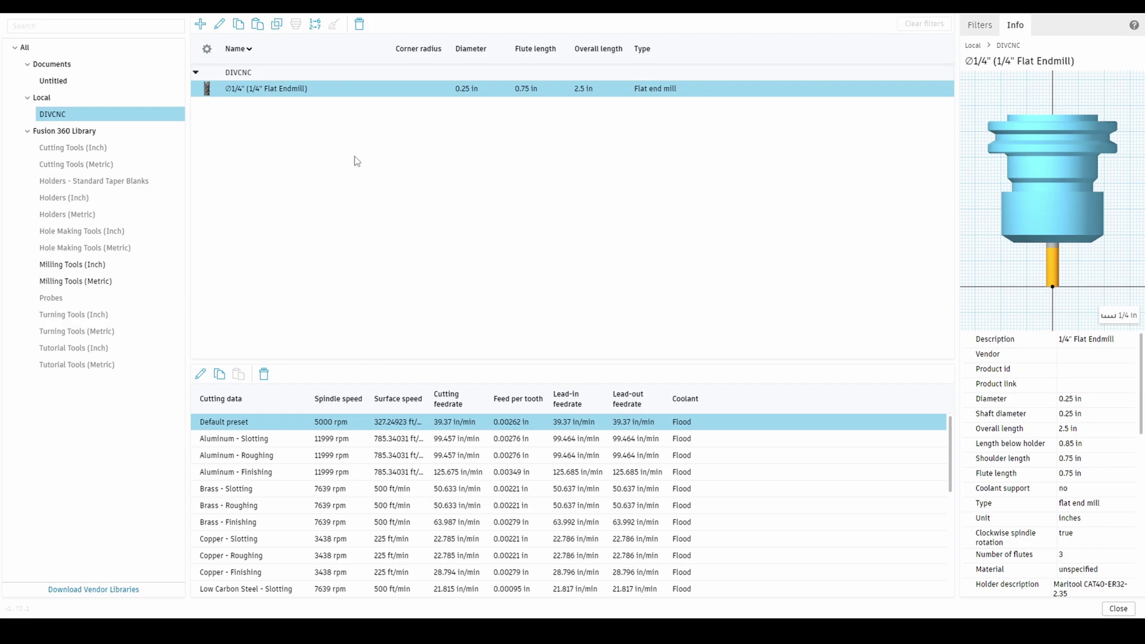
# Step: Edit the 1/4" flat endmill in the DIVCNC library and set its description to "1/4" Flat Endmill, 4 Flutes"
pyautogui.click(304, 94)
pyautogui.rightClick(304, 95)
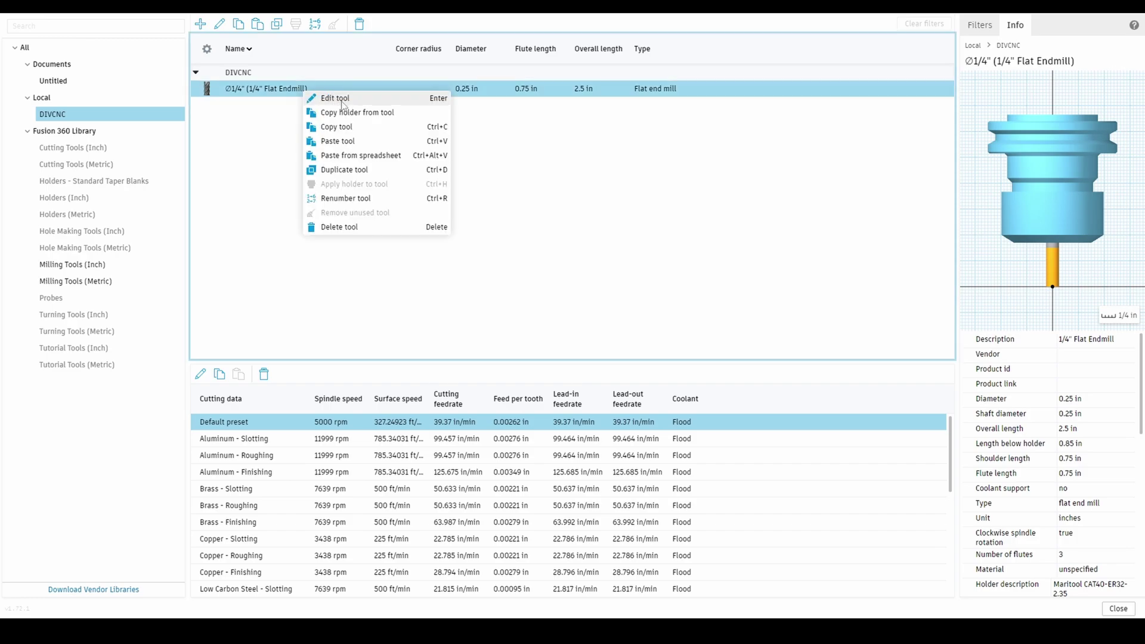
pyautogui.click(343, 102)
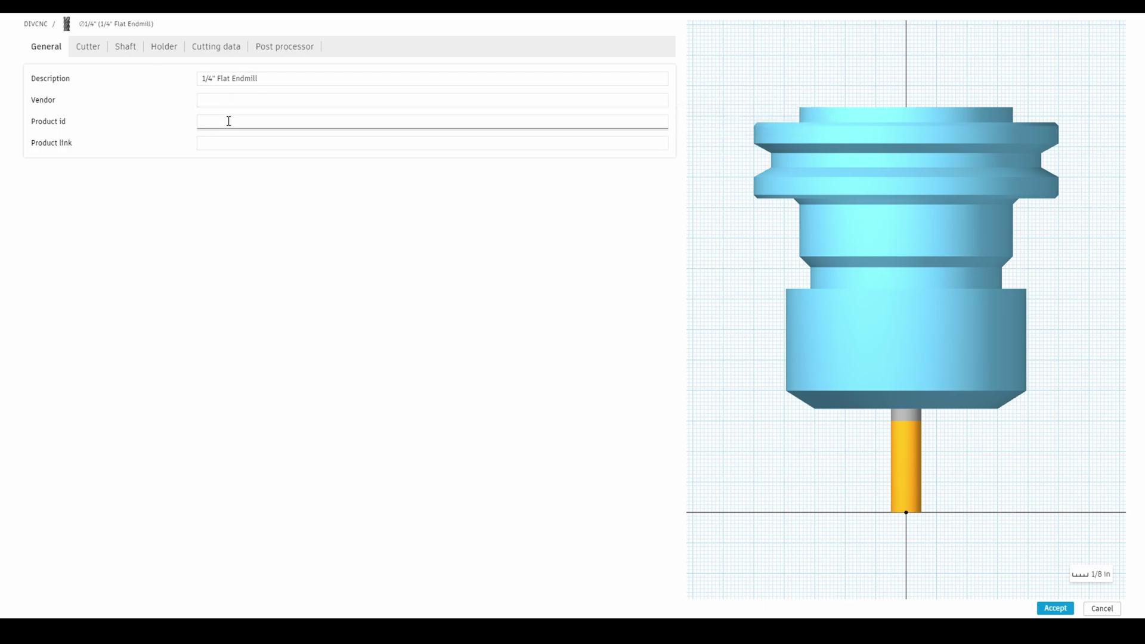
pyautogui.moveTo(228, 121)
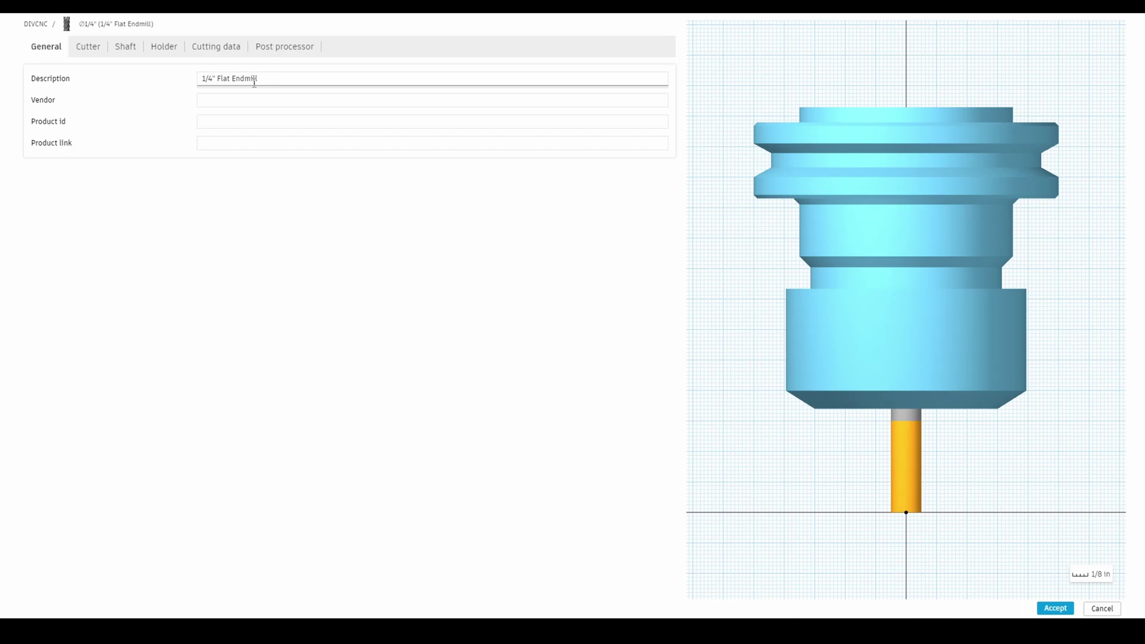
pyautogui.moveTo(254, 82)
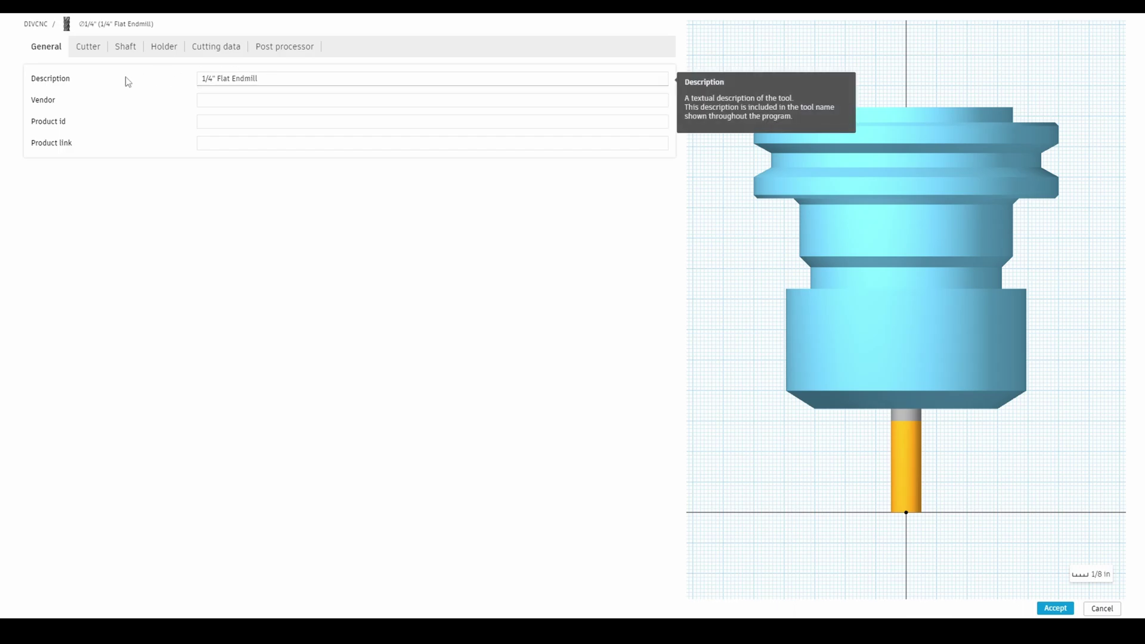
pyautogui.click(273, 80)
pyautogui.click(291, 79)
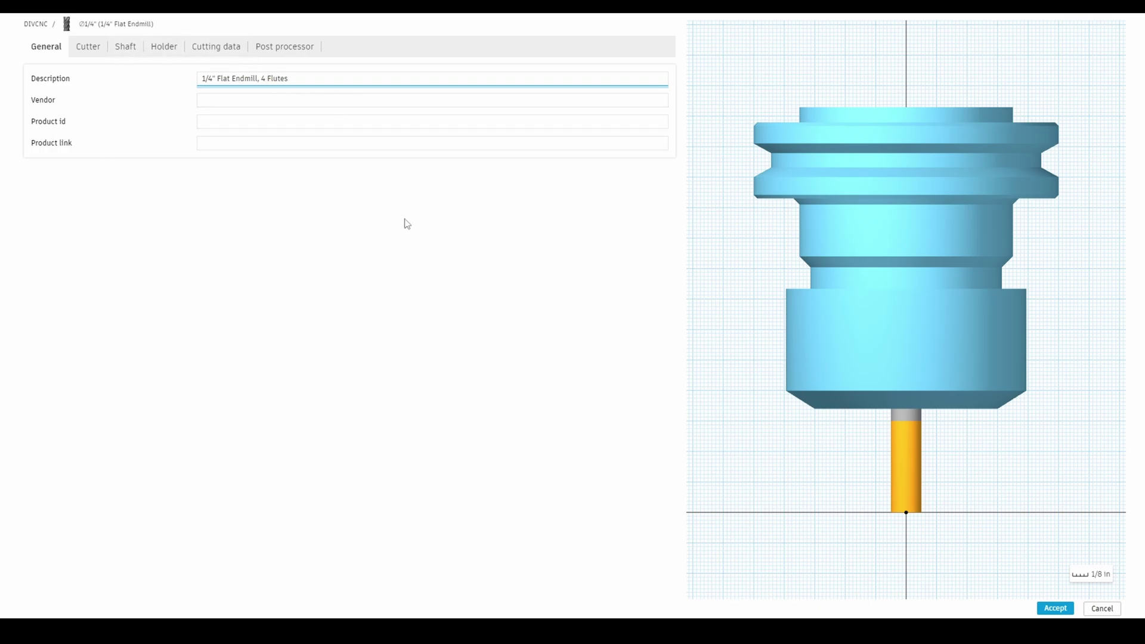
# Step: Examine the endmill's cutter settings, including the available tool types and the number of flutes
pyautogui.click(90, 50)
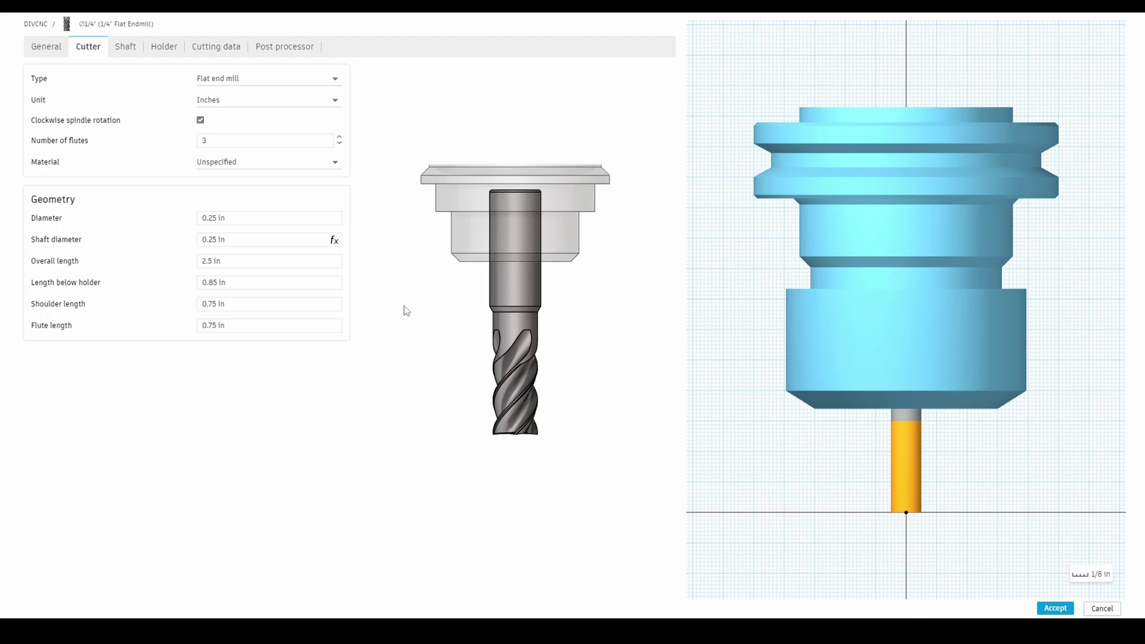
pyautogui.click(335, 82)
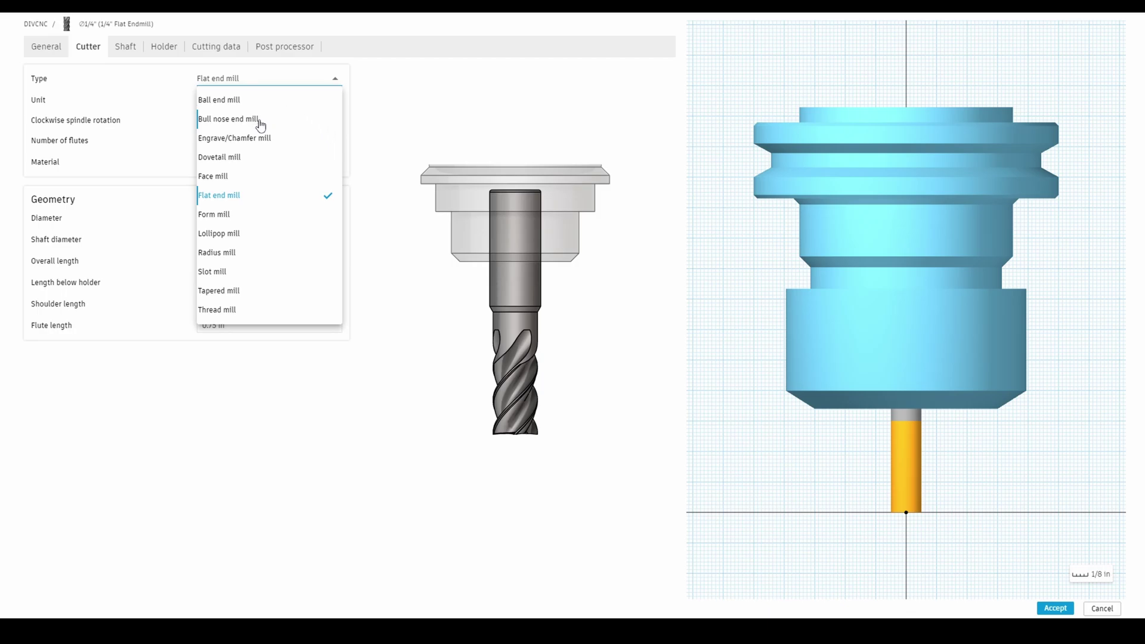
pyautogui.click(154, 152)
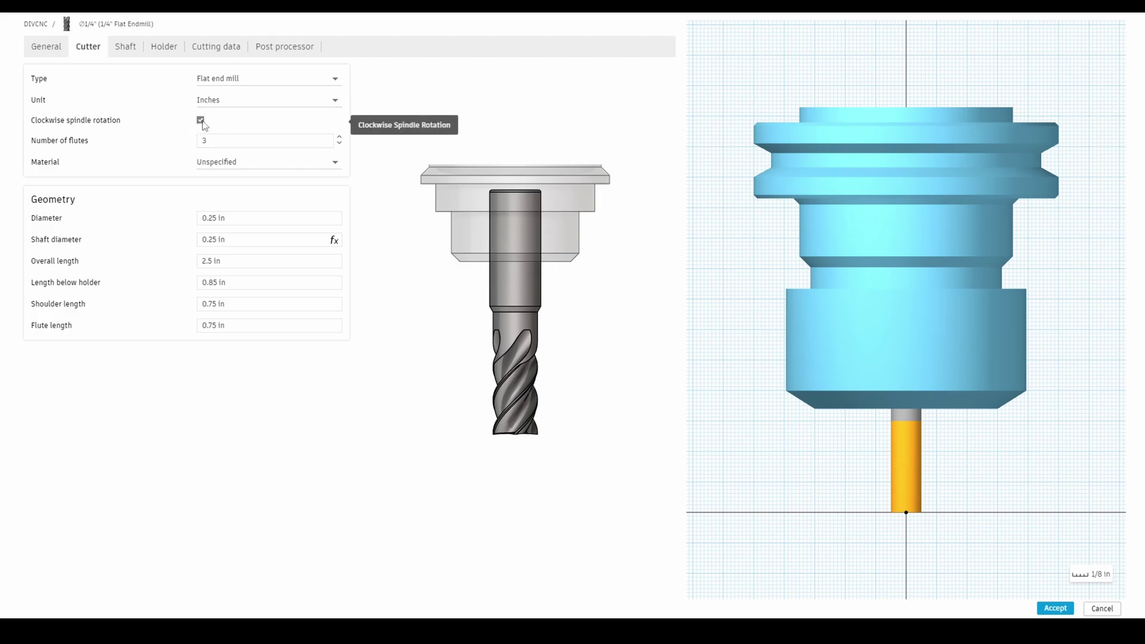
pyautogui.click(226, 143)
pyautogui.click(250, 188)
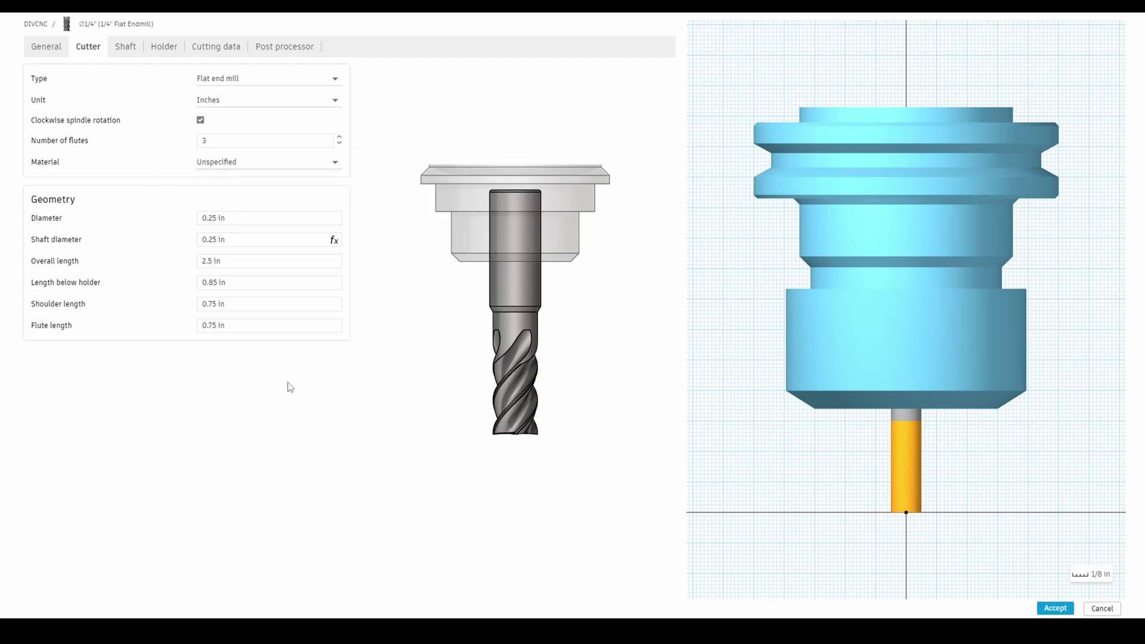
# Step: Examine the cutter geometry: diameter, shaft diameter, overall length, length below holder, shoulder length and flute length
pyautogui.click(236, 217)
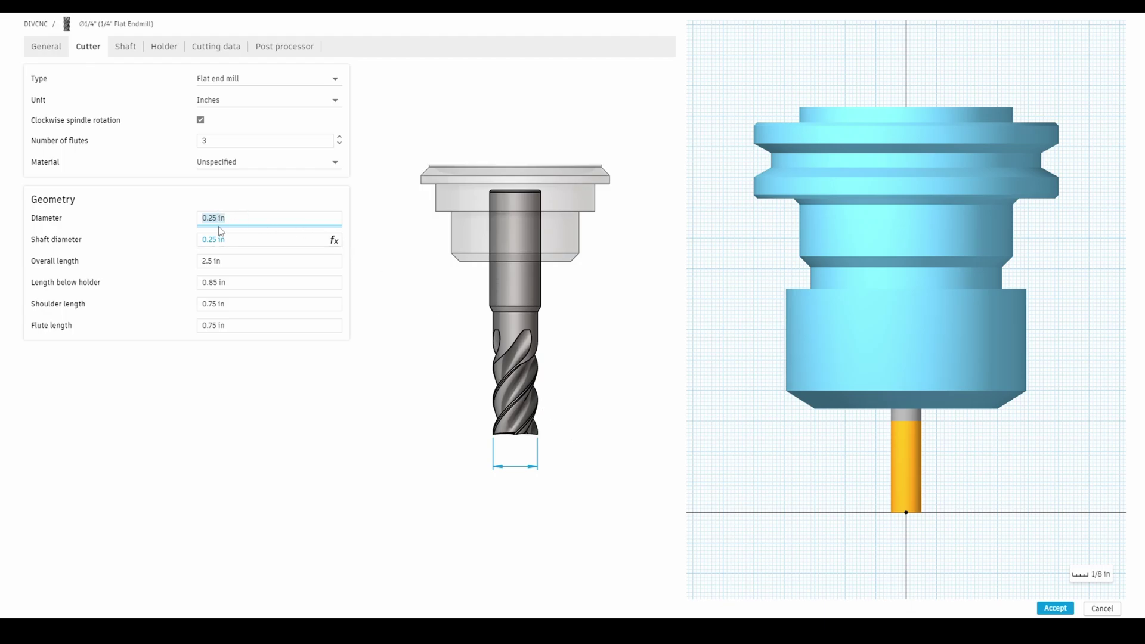
pyautogui.click(218, 239)
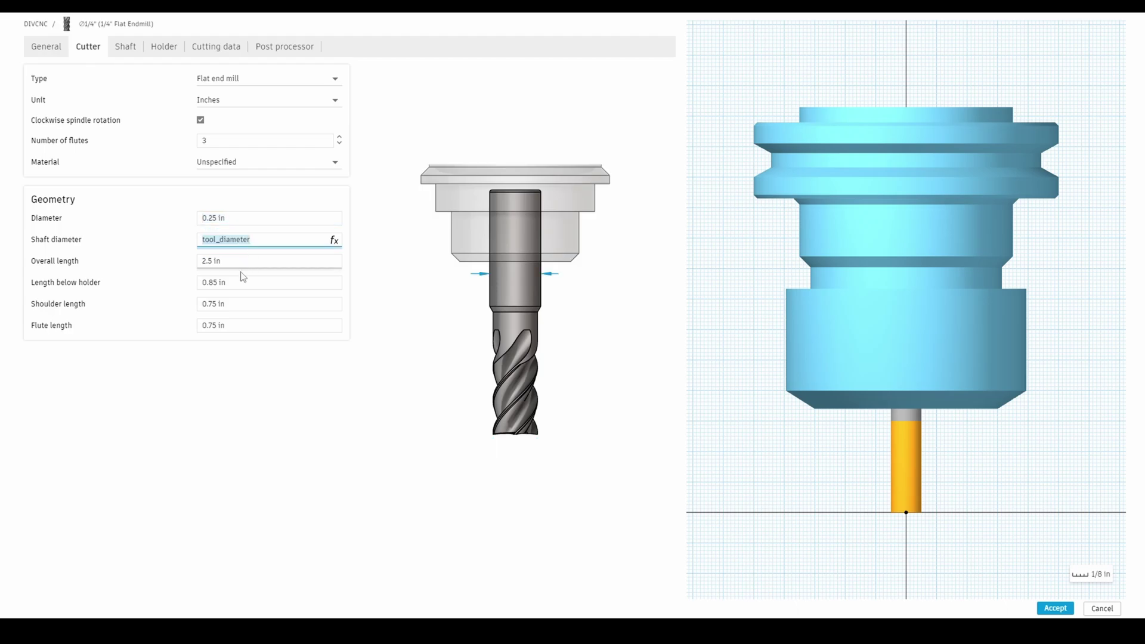
pyautogui.click(251, 260)
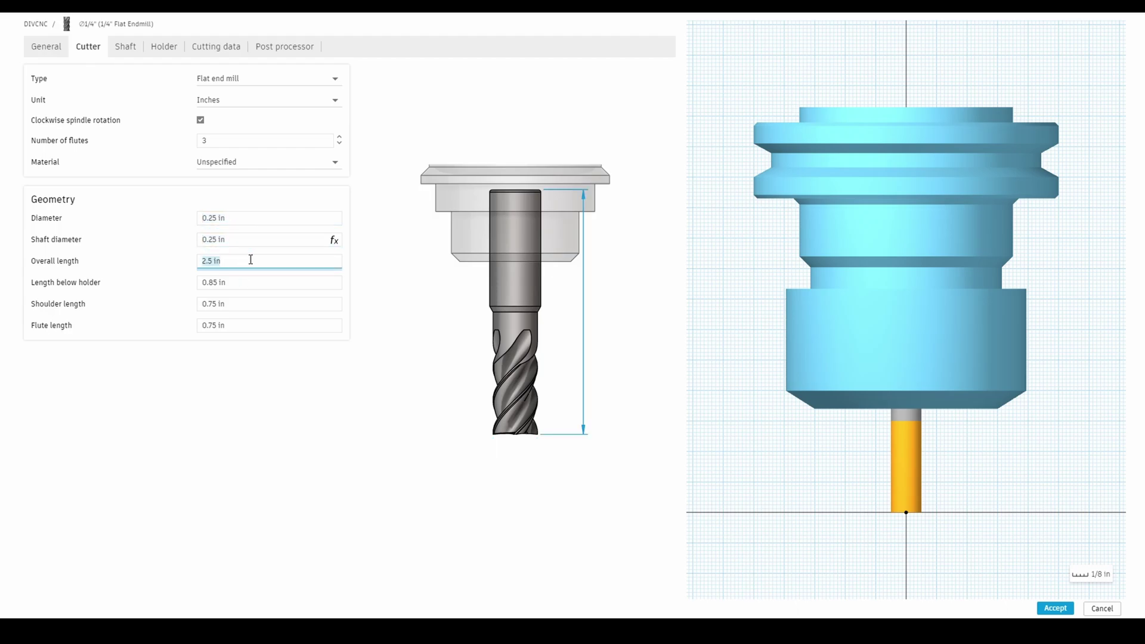
pyautogui.click(250, 282)
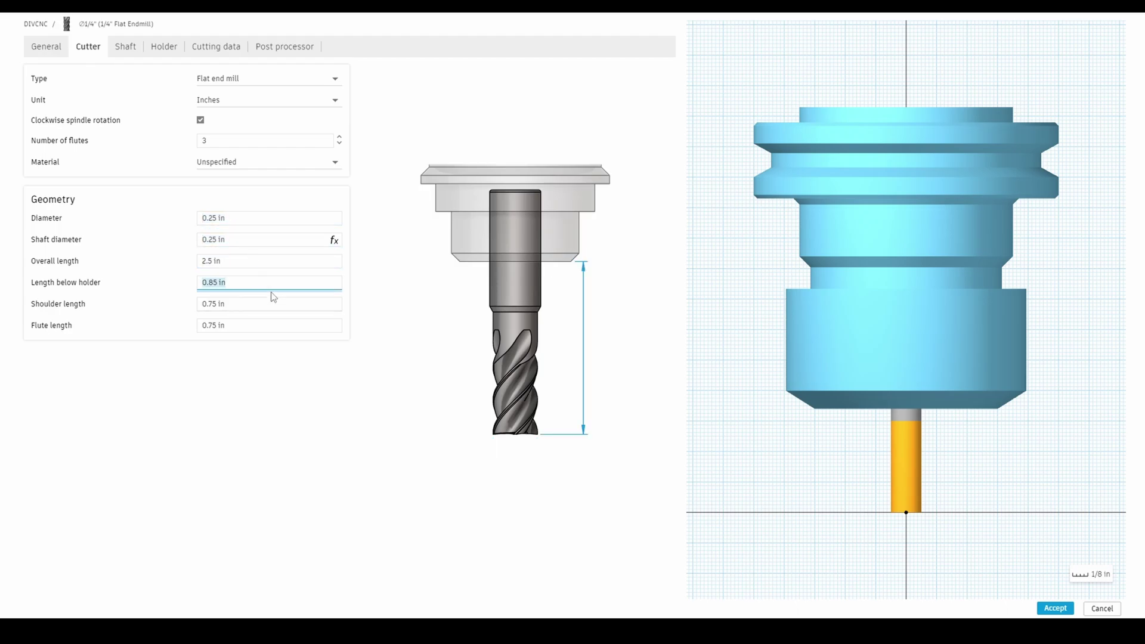
pyautogui.click(248, 304)
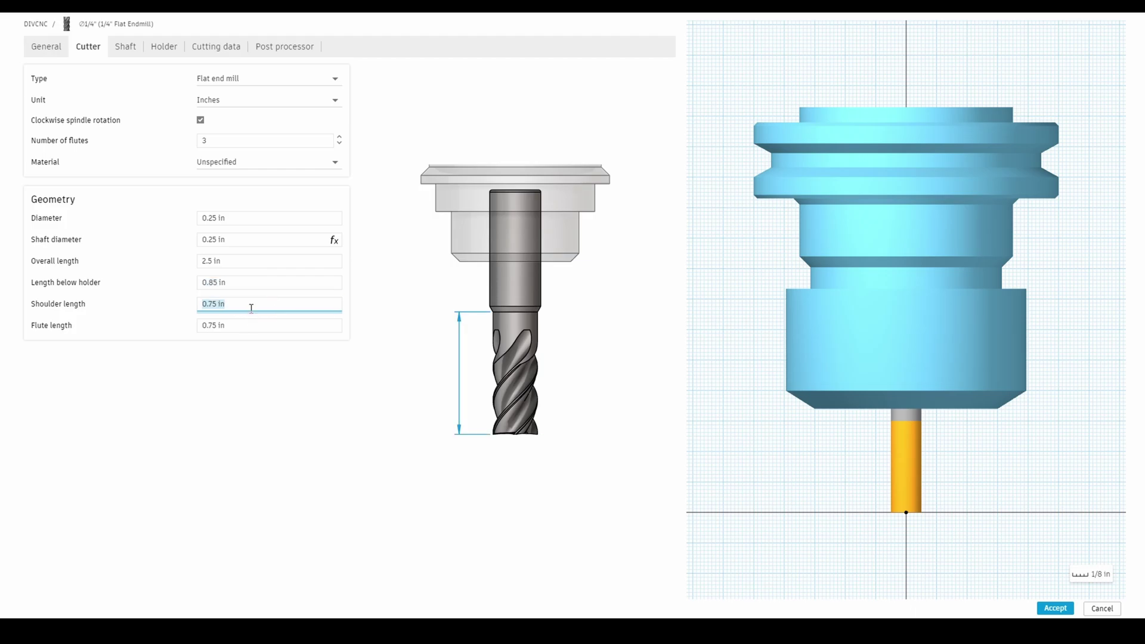
pyautogui.click(245, 326)
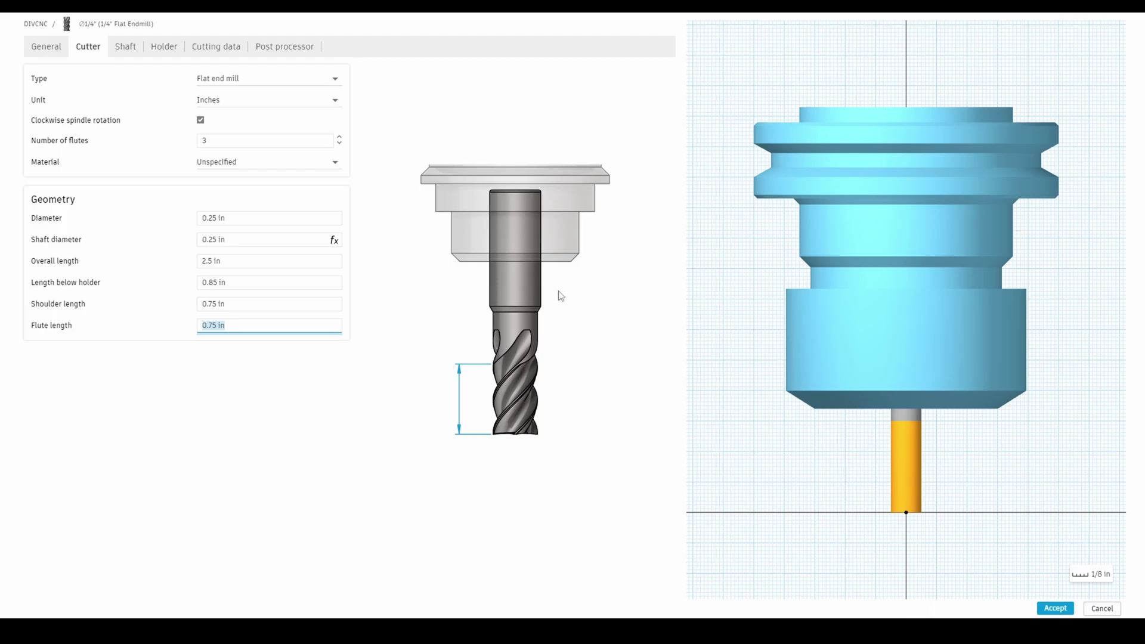
# Step: Set the endmill's length below holder to 1.5 in
pyautogui.click(245, 283)
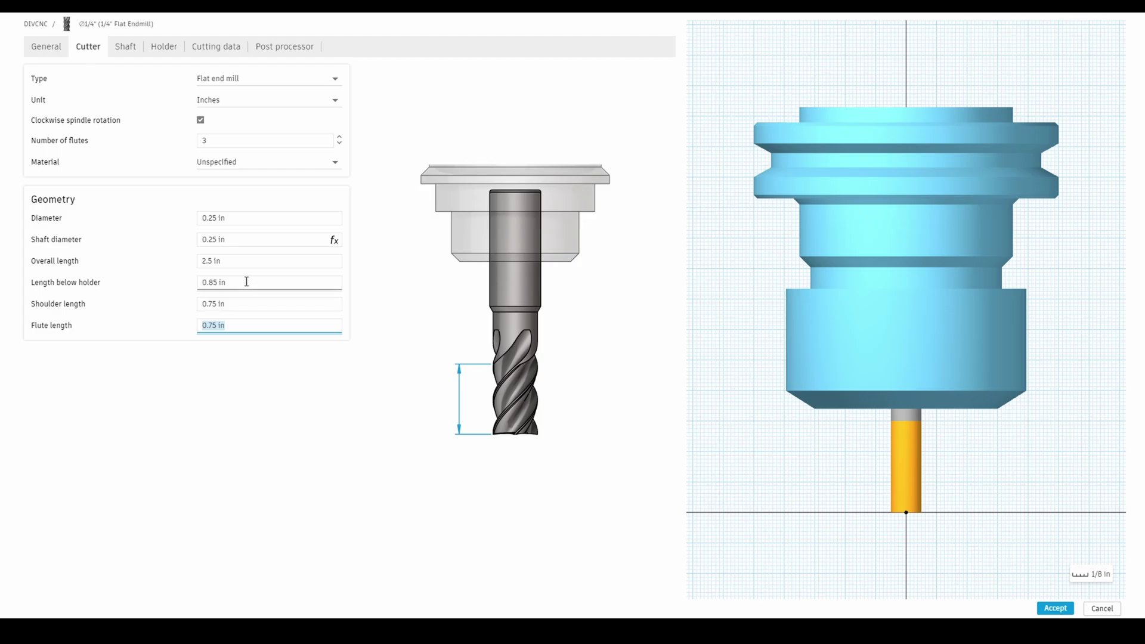
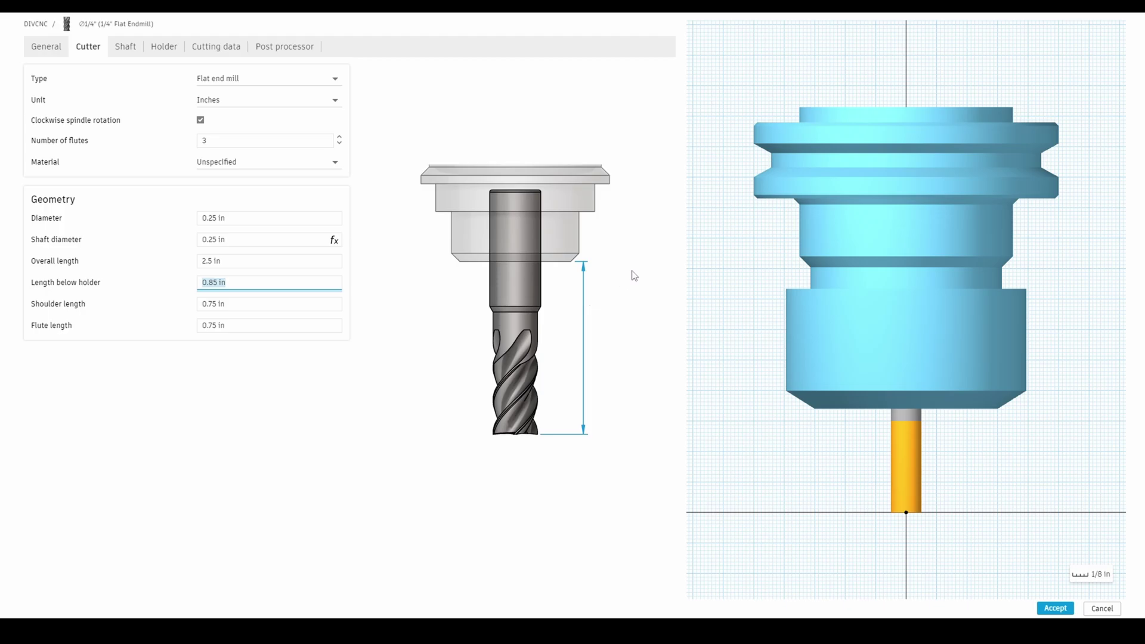
pyautogui.click(748, 338)
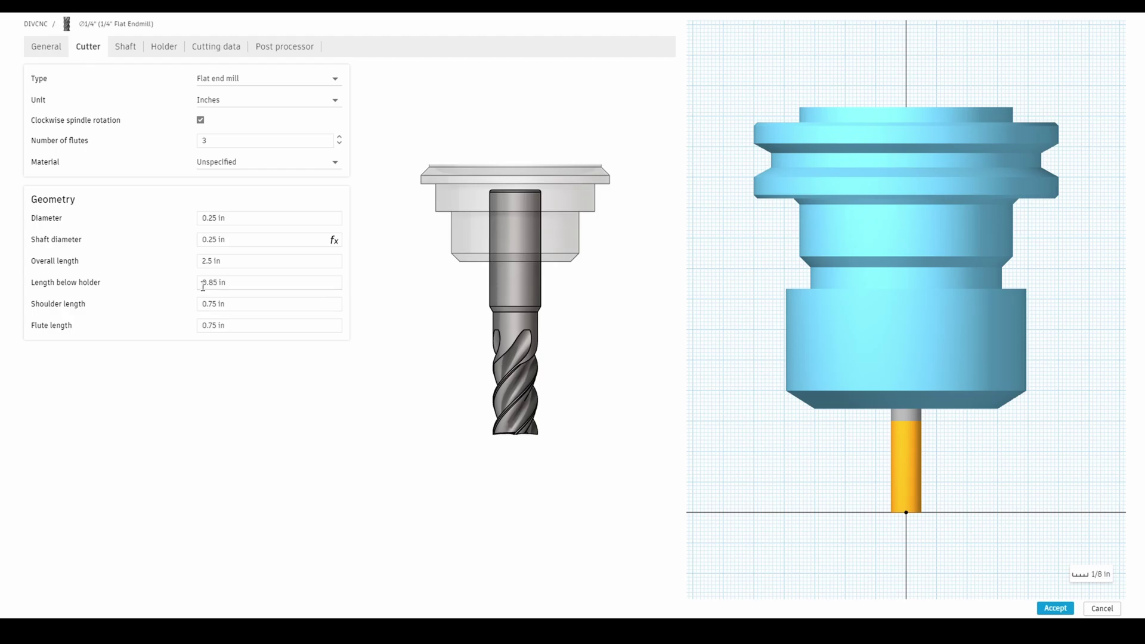
pyautogui.click(251, 292)
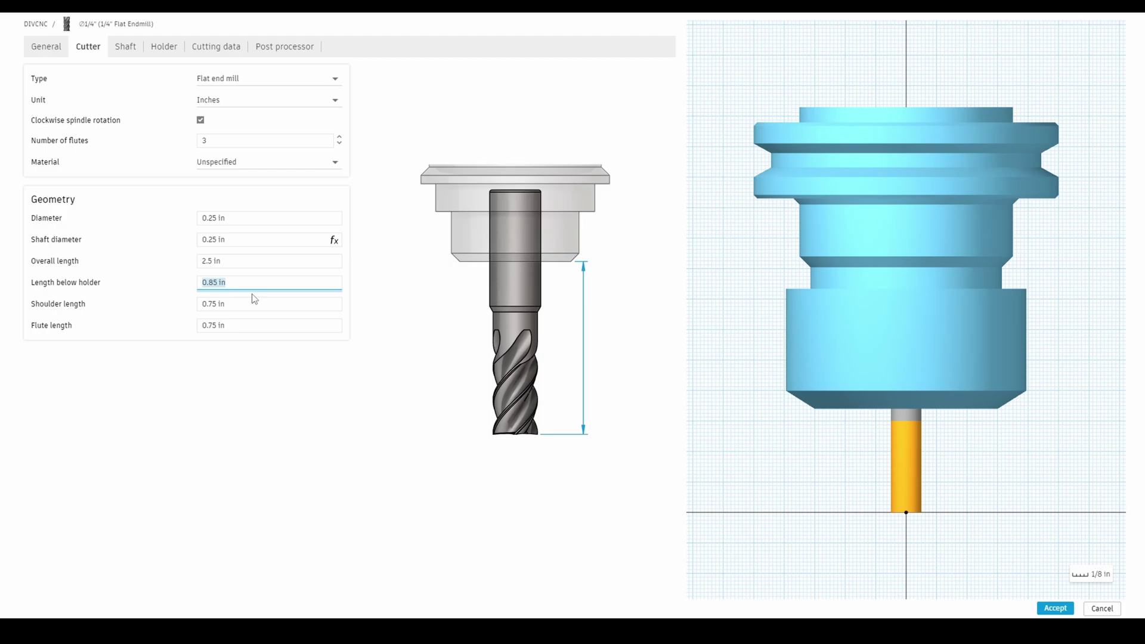
pyautogui.write('1.5')
pyautogui.press('Return')
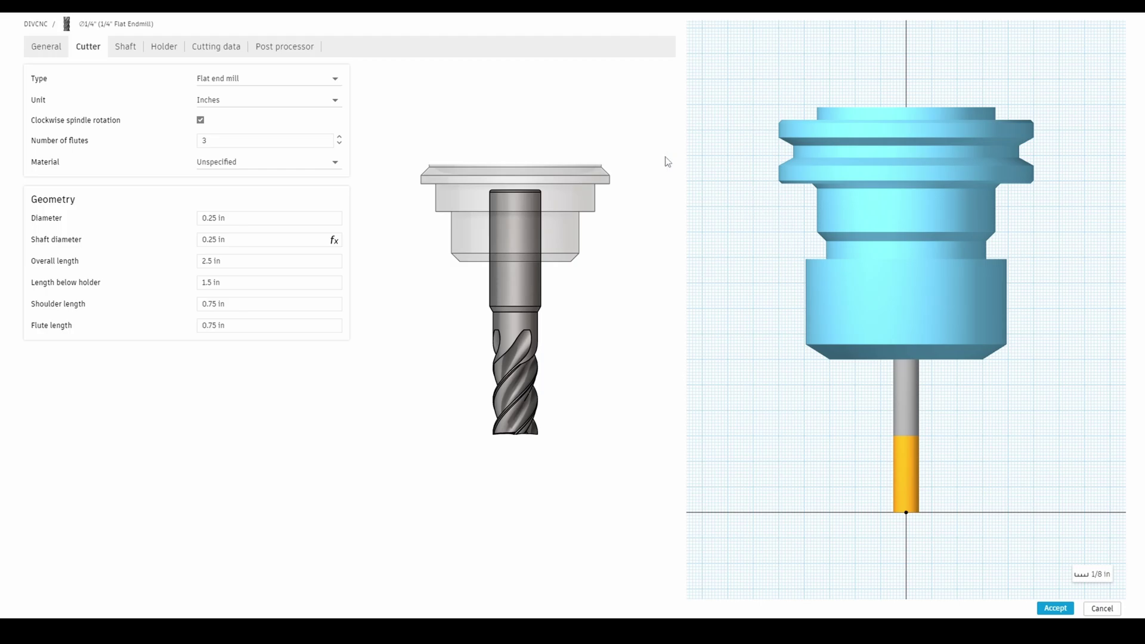
# Step: Browse the standard taper and inch holder libraries and choose the BT40 - B4C3-0020 holder for the endmill
pyautogui.click(167, 50)
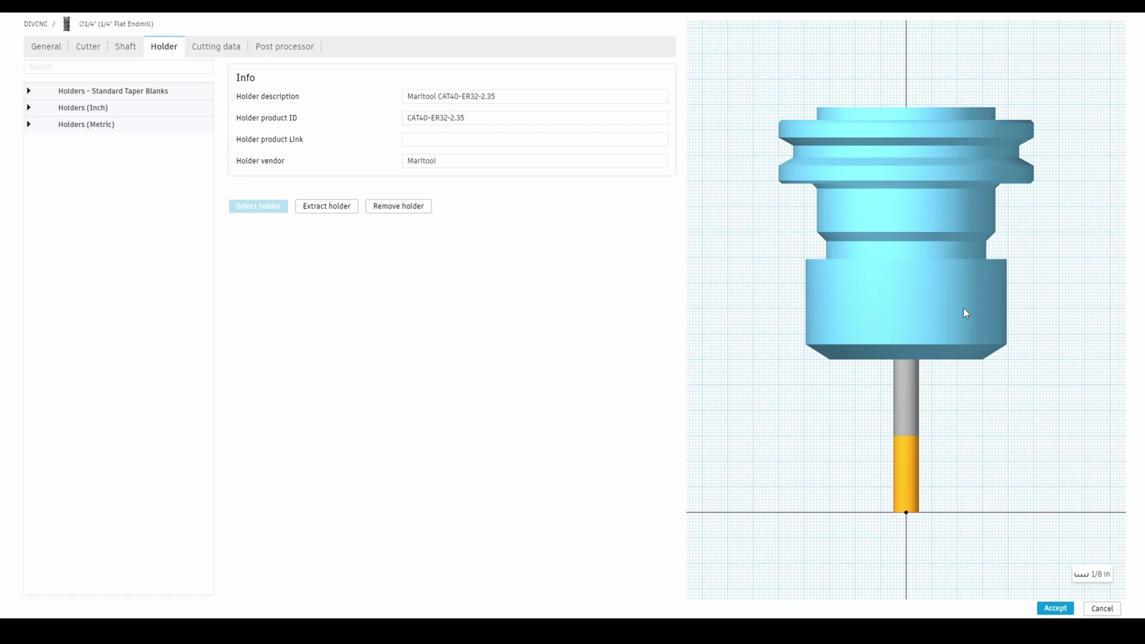
pyautogui.click(28, 91)
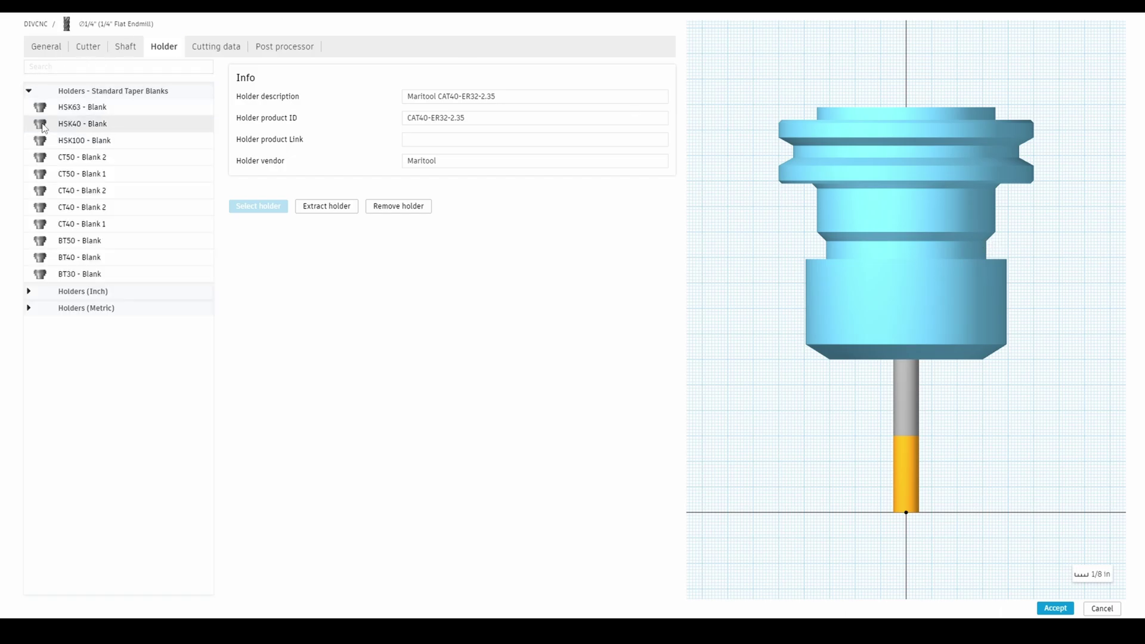
pyautogui.click(45, 290)
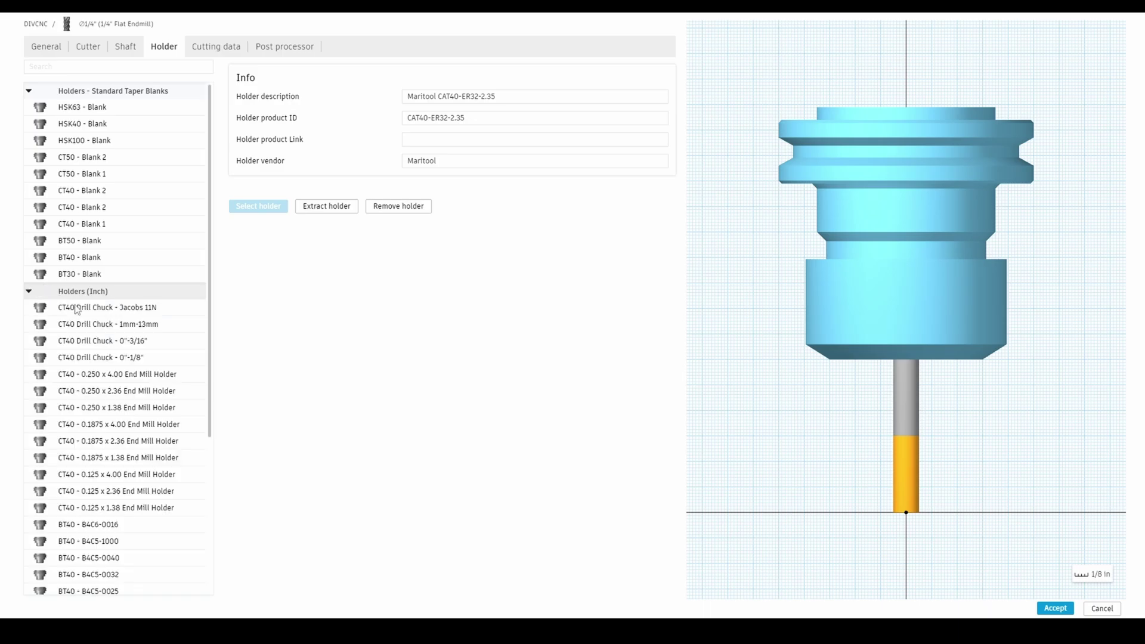
pyautogui.scroll(-3, 95, 304)
pyautogui.scroll(1, 149, 292)
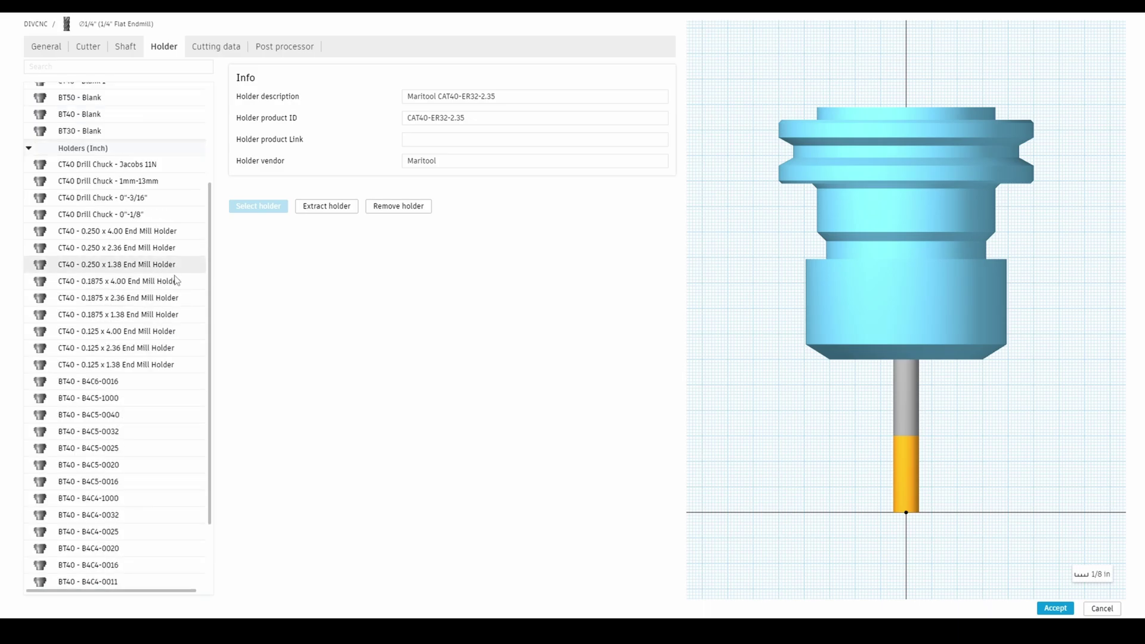
pyautogui.scroll(-1, 151, 220)
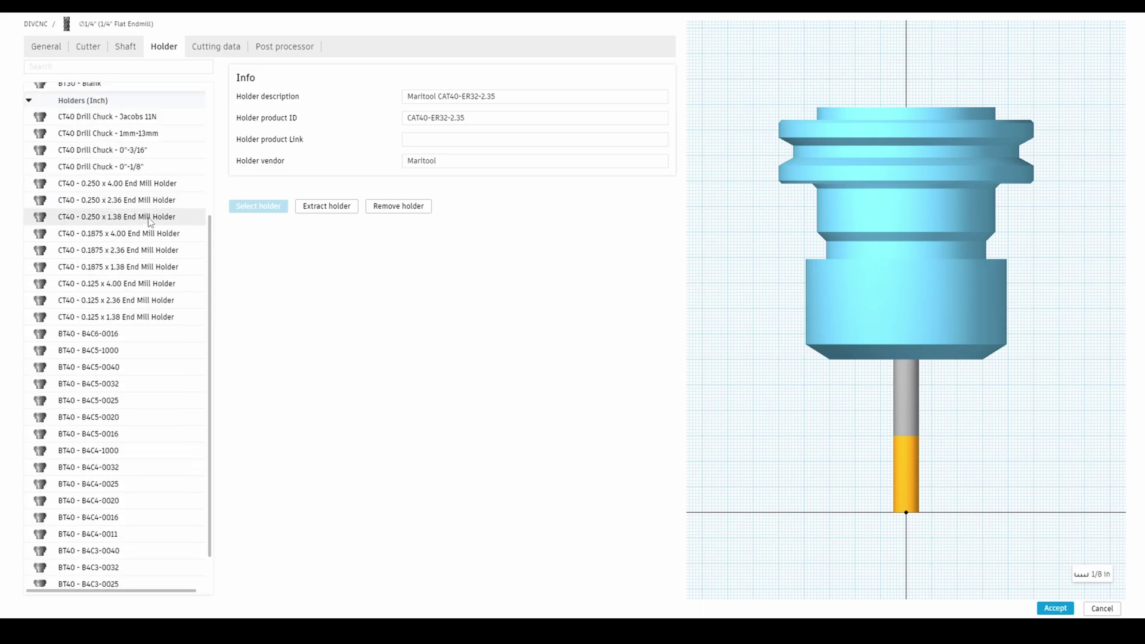
pyautogui.scroll(-1, 150, 219)
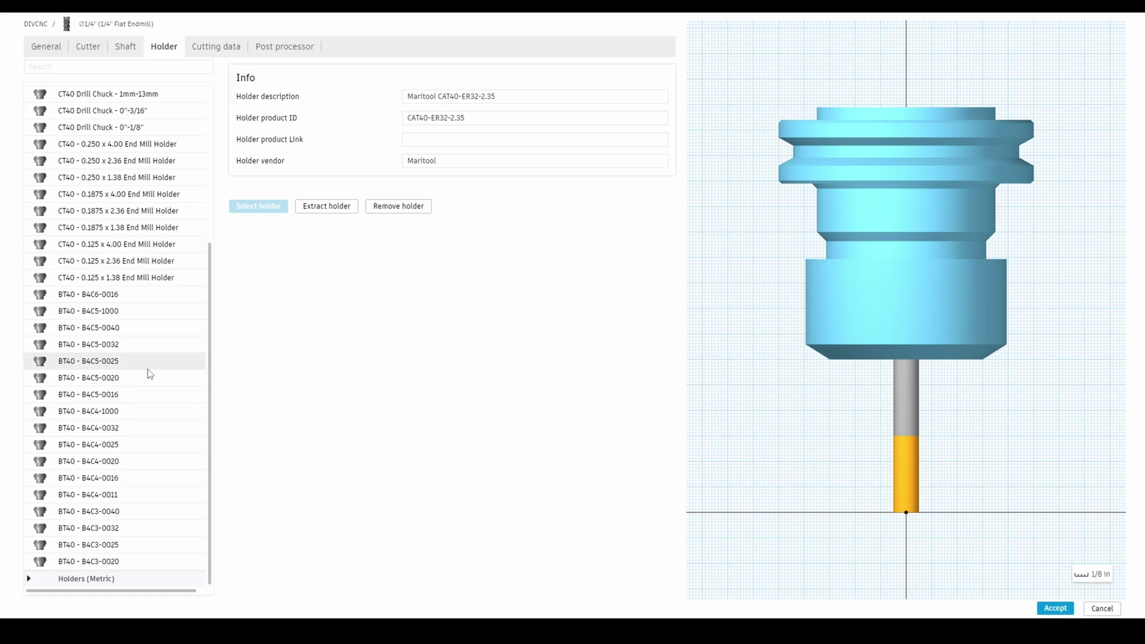
pyautogui.scroll(2, 138, 394)
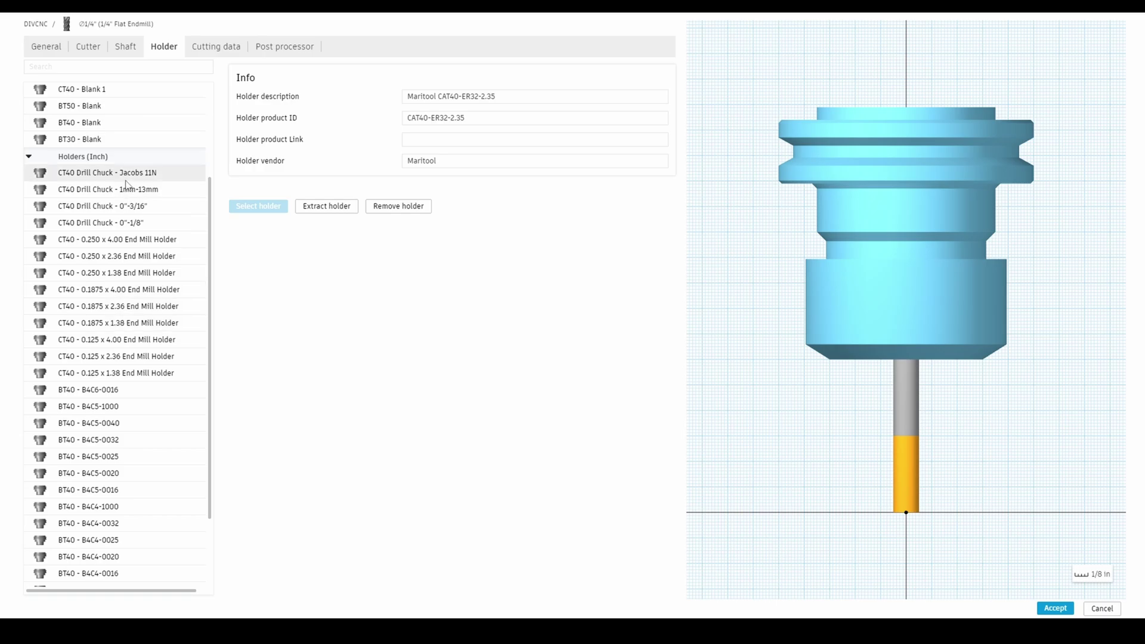
pyautogui.scroll(-2, 153, 280)
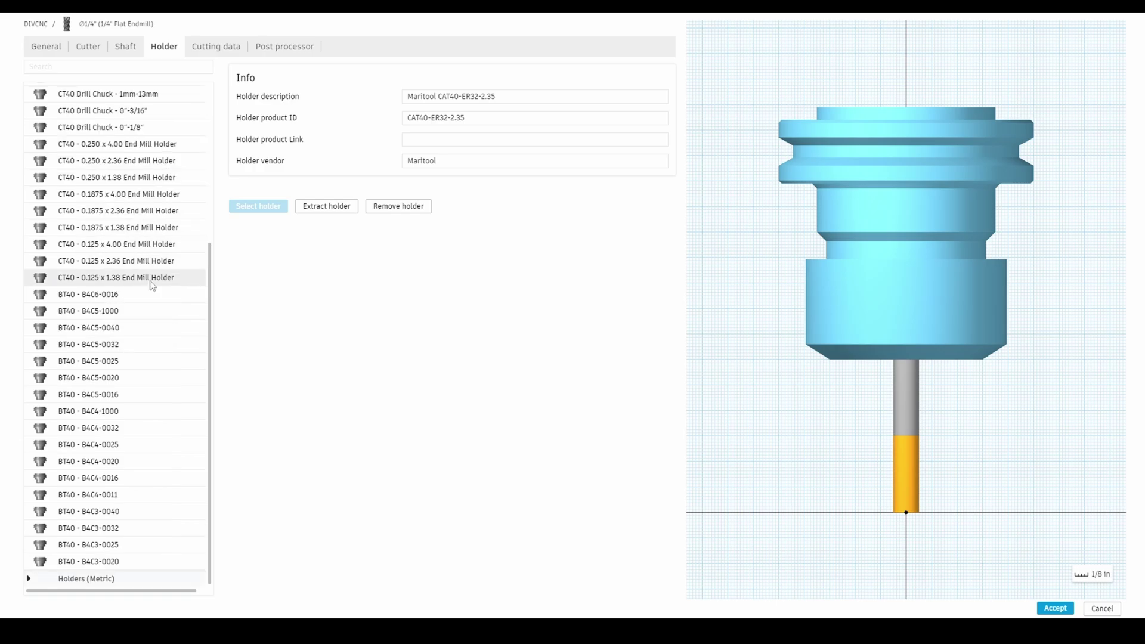
pyautogui.click(90, 566)
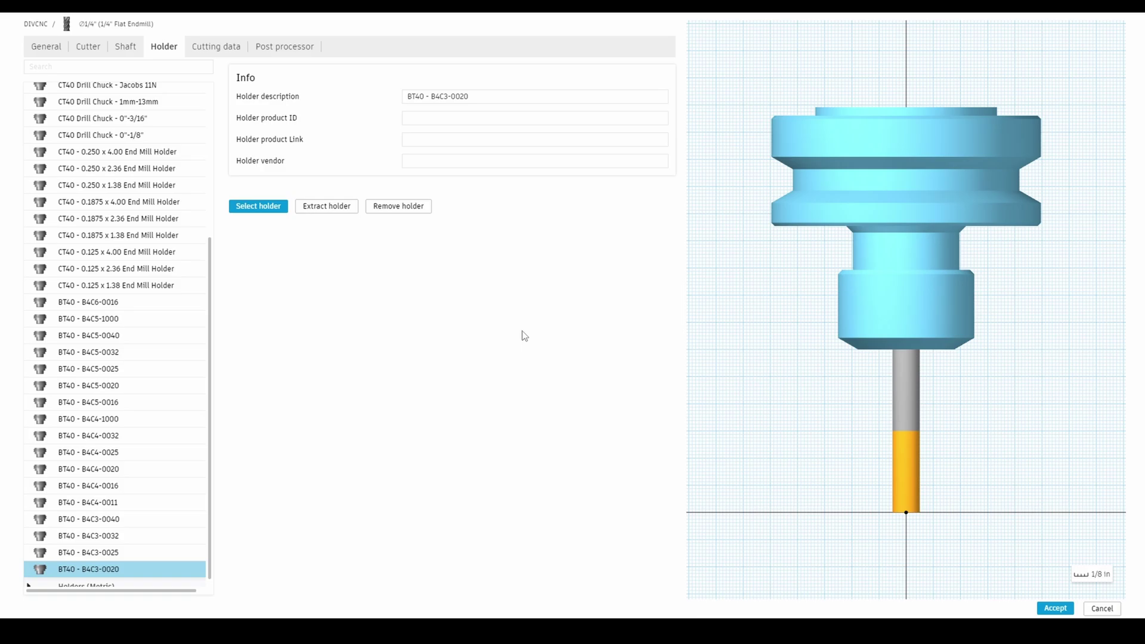
# Step: Examine the Aluminum - Roughing preset's spindle speed, surface speed, cutting feedrate and feed per tooth in the cutting data
pyautogui.click(228, 51)
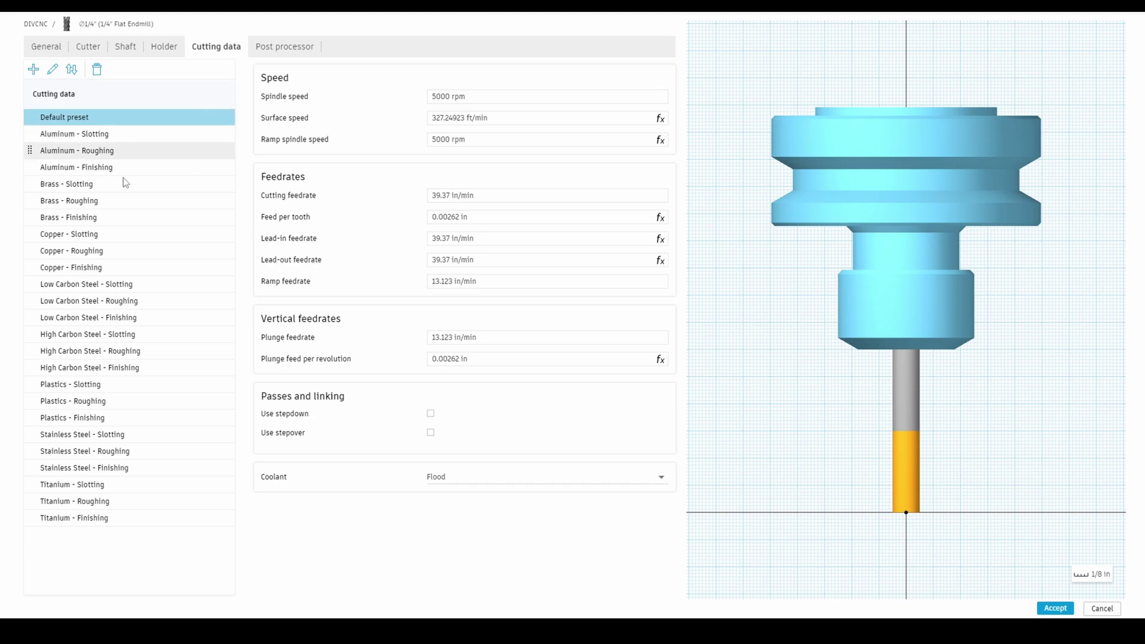
pyautogui.click(99, 153)
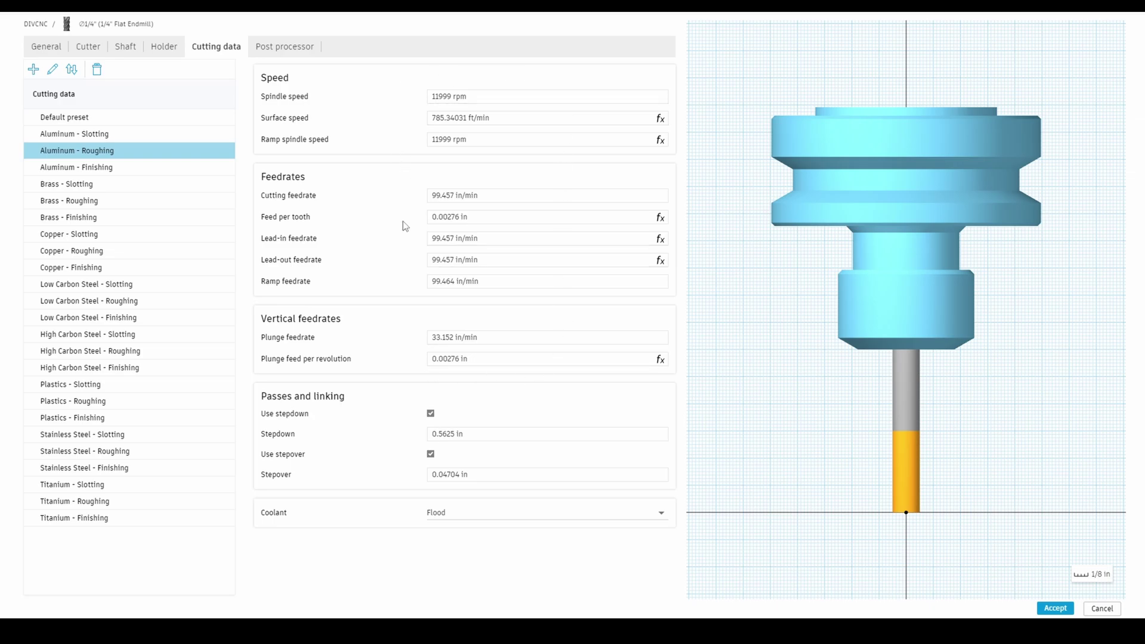
pyautogui.moveTo(405, 226)
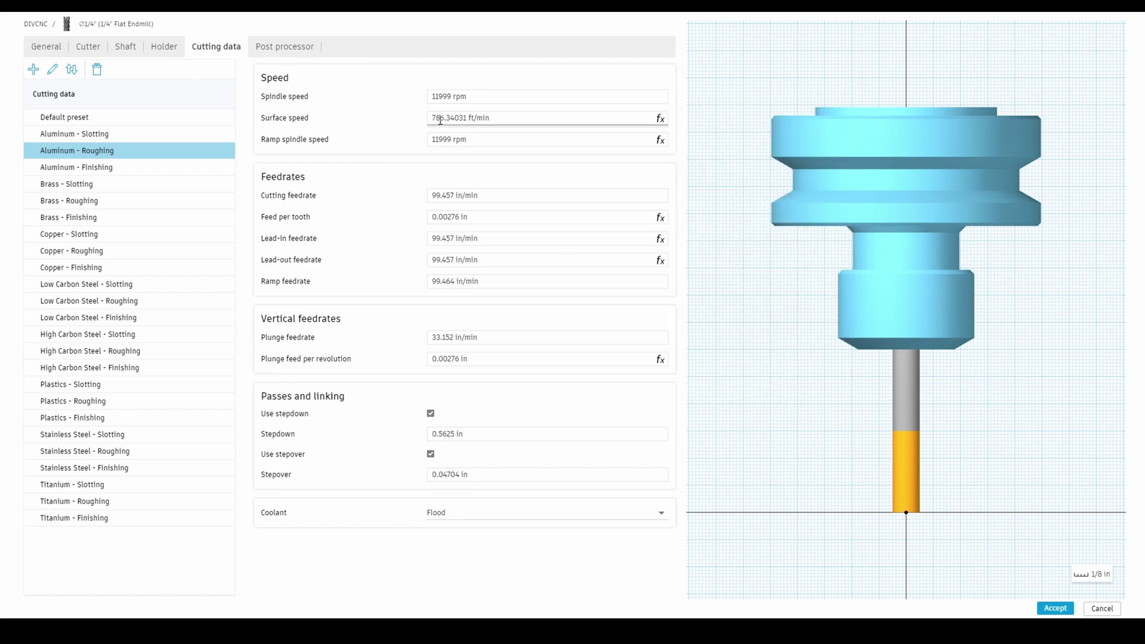
pyautogui.moveTo(441, 120)
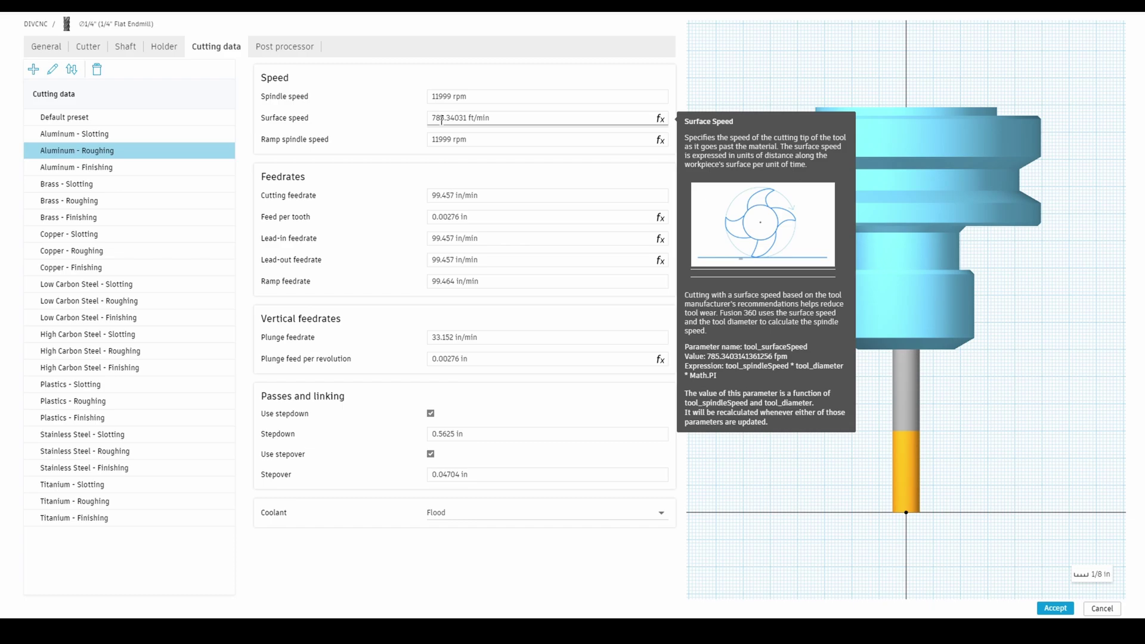
pyautogui.moveTo(438, 141)
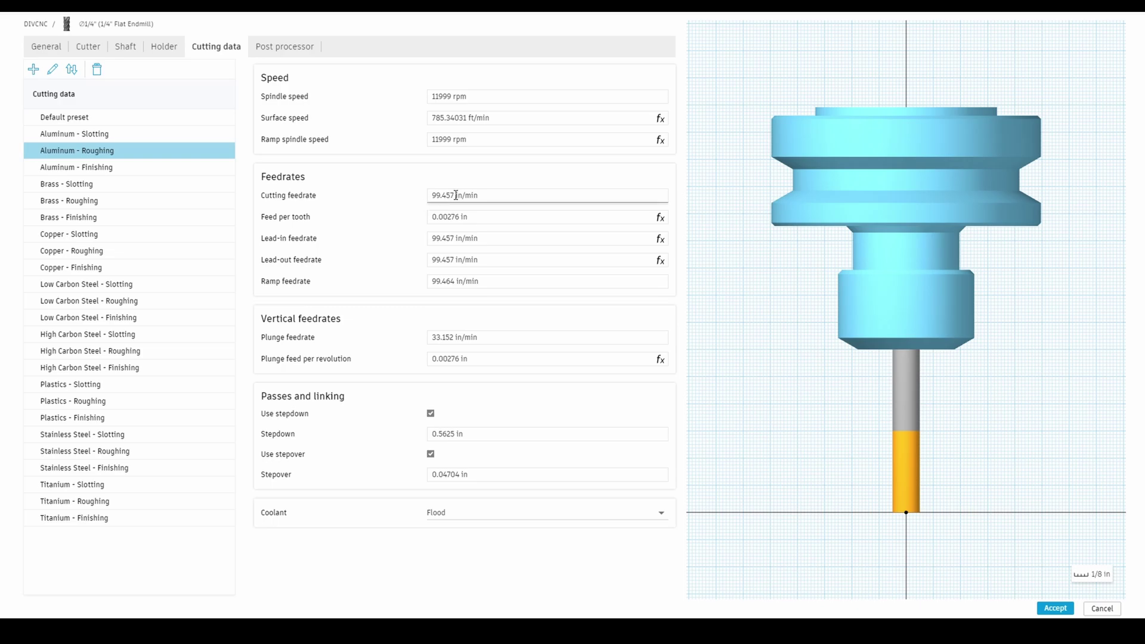
pyautogui.moveTo(464, 196)
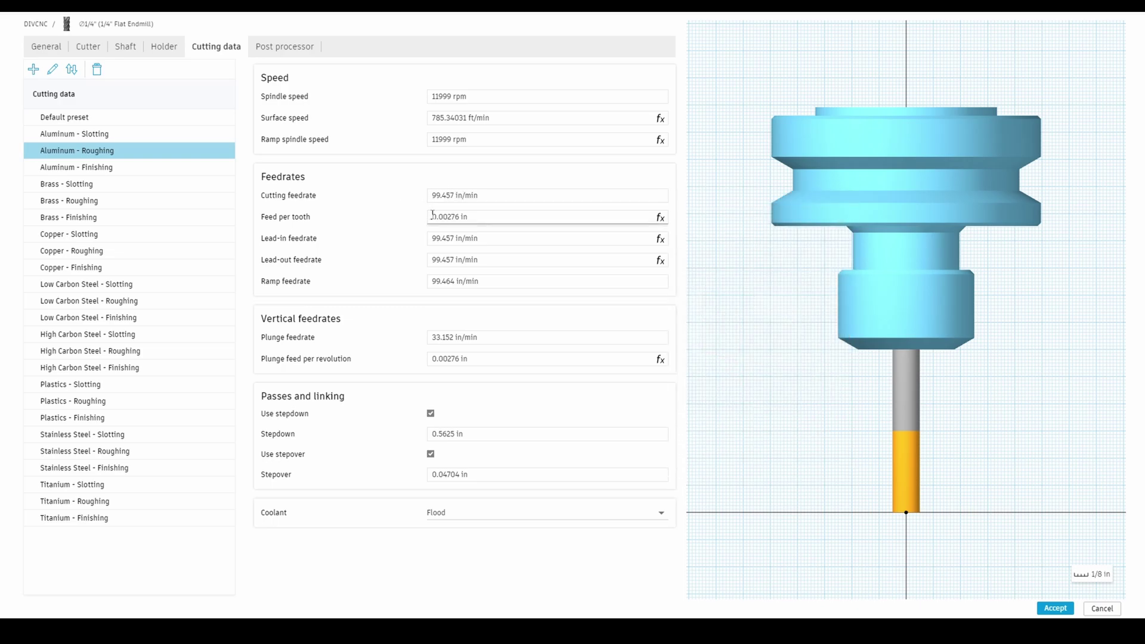
pyautogui.moveTo(433, 215)
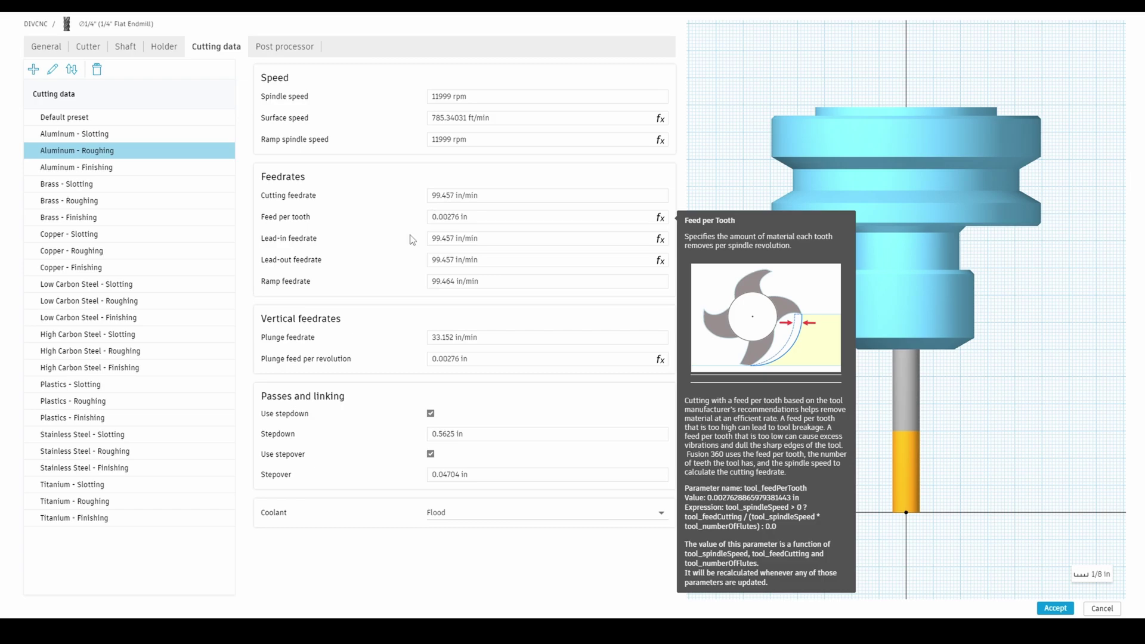
# Step: Examine the Aluminum - Roughing preset's lead-out, ramp and plunge feedrates and review the coolant options, keeping Flood
pyautogui.click(438, 260)
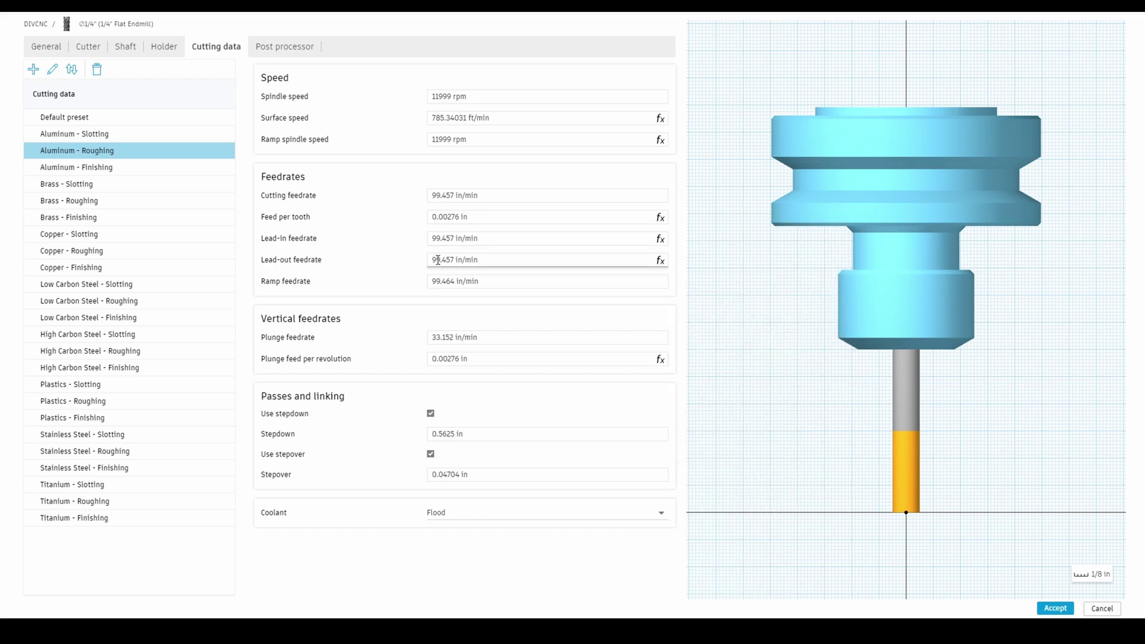
pyautogui.moveTo(437, 260)
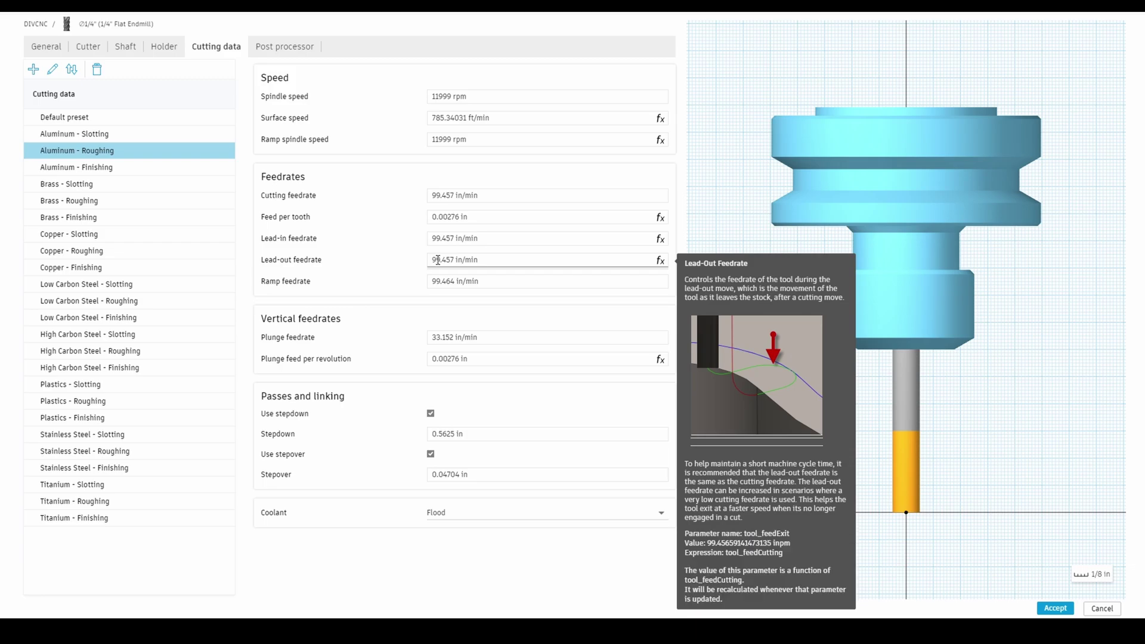
pyautogui.moveTo(440, 282)
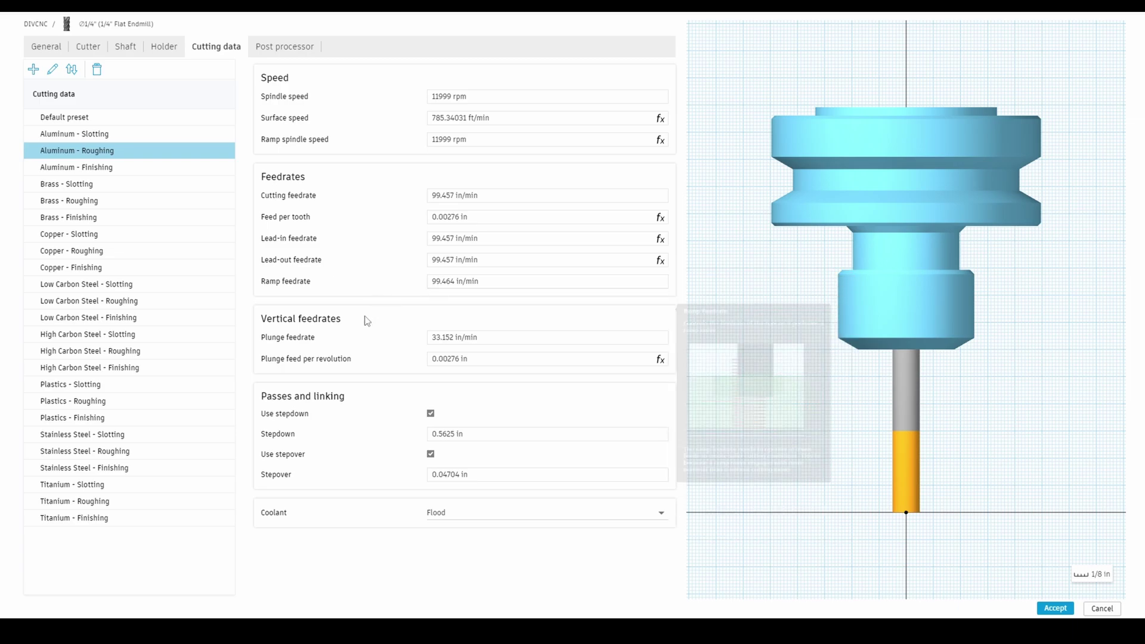
pyautogui.click(442, 336)
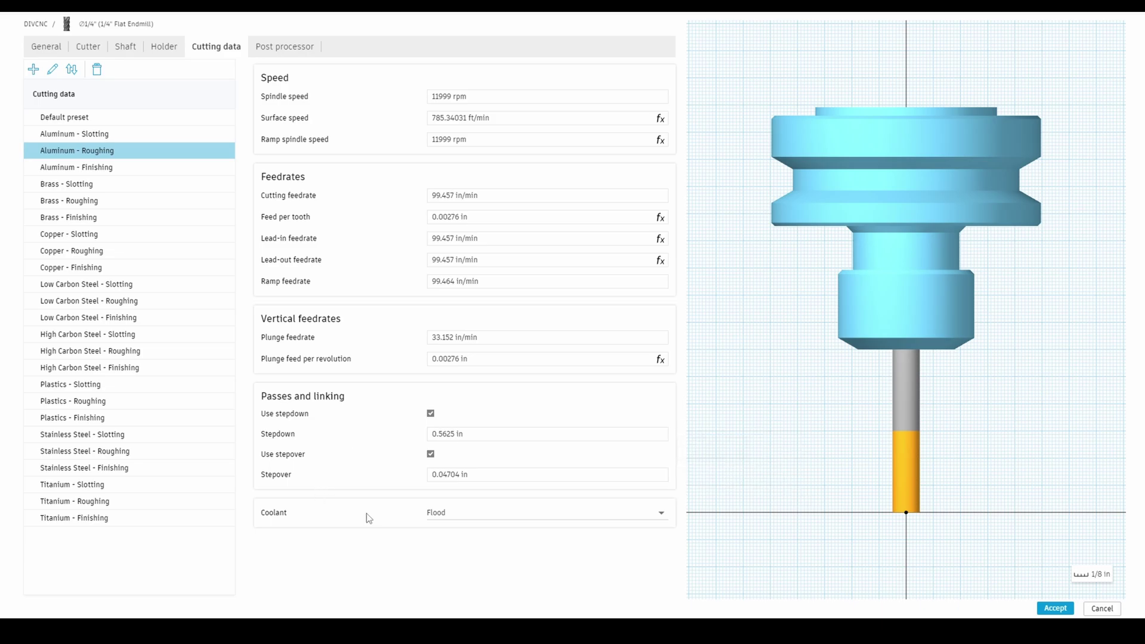
pyautogui.click(475, 518)
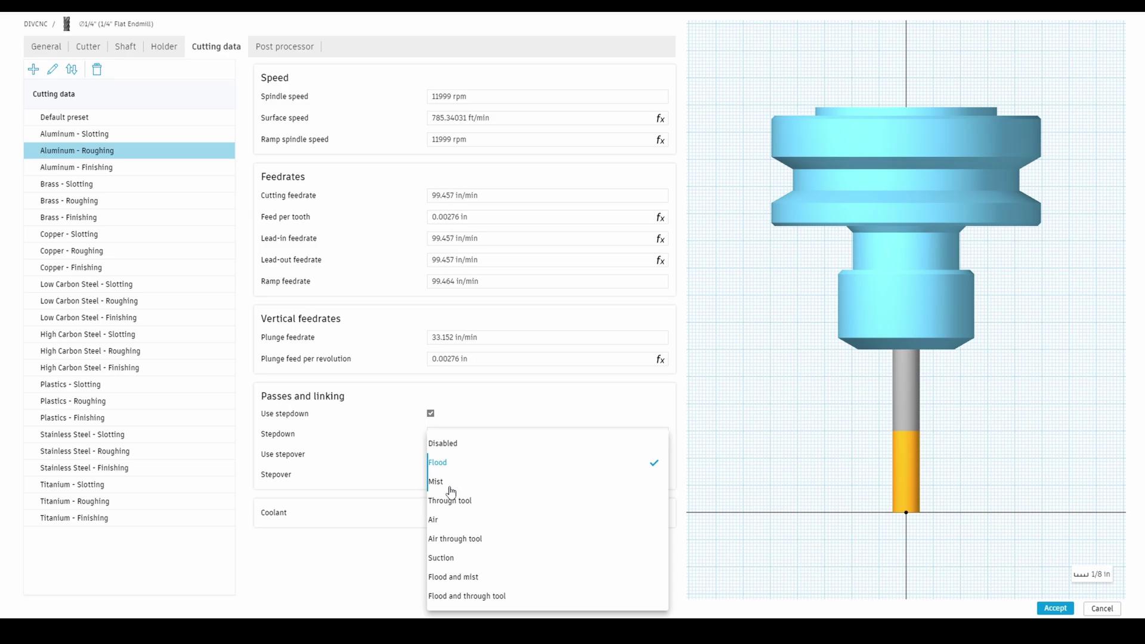
pyautogui.click(444, 463)
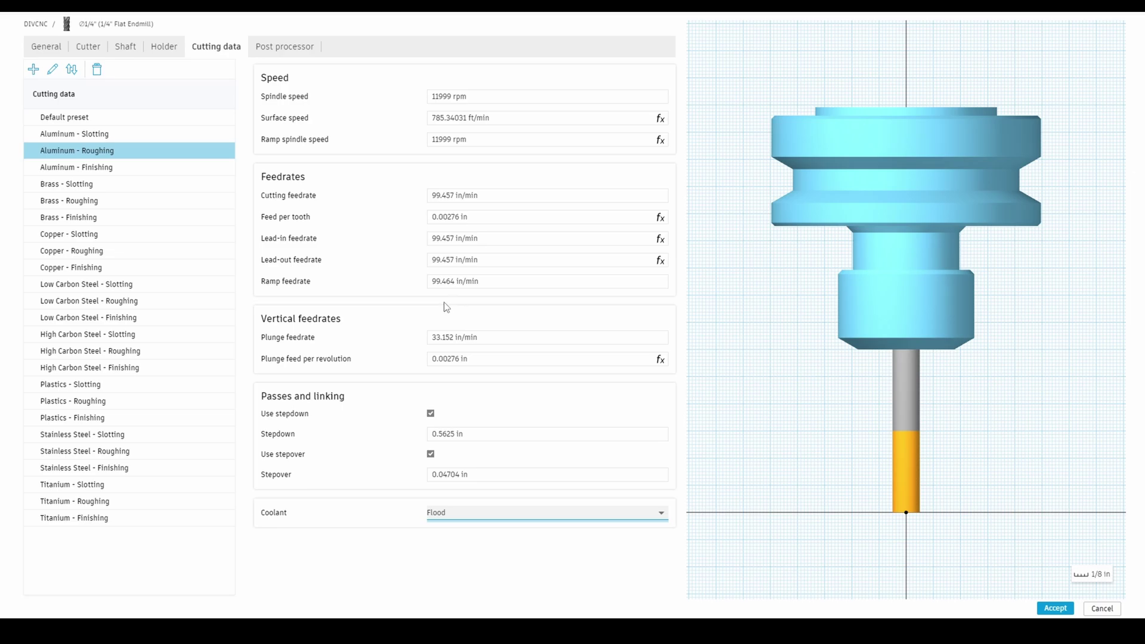
# Step: Add a new cutting data preset named "Solid Wood - Roughing" to the endmill
pyautogui.click(34, 70)
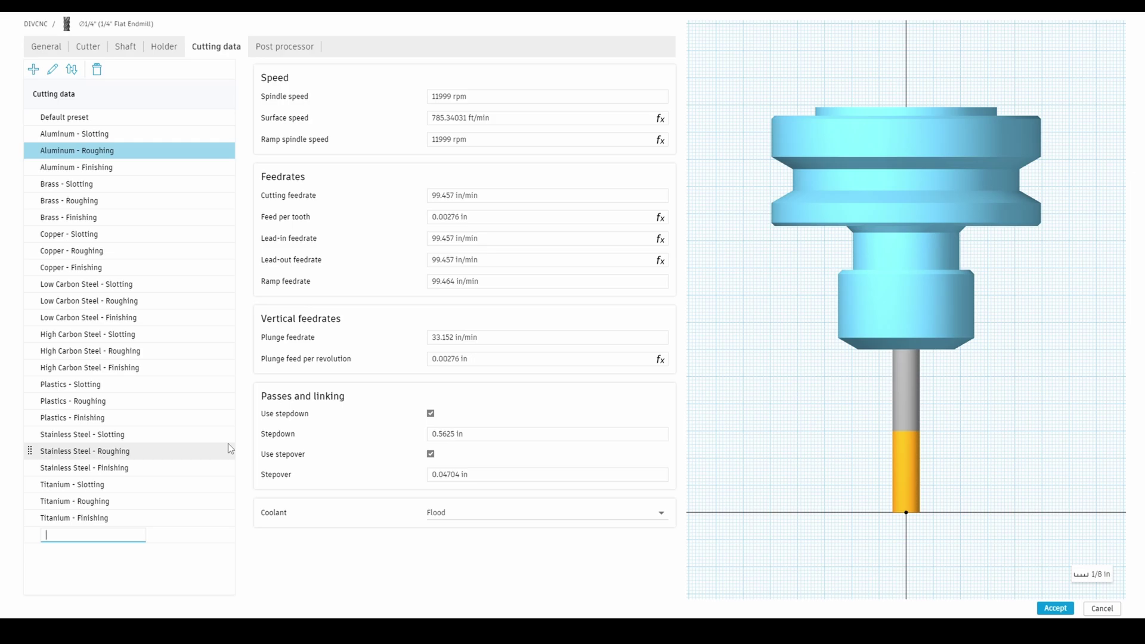
pyautogui.write('Solid Wood - Roughing')
pyautogui.press('Return')
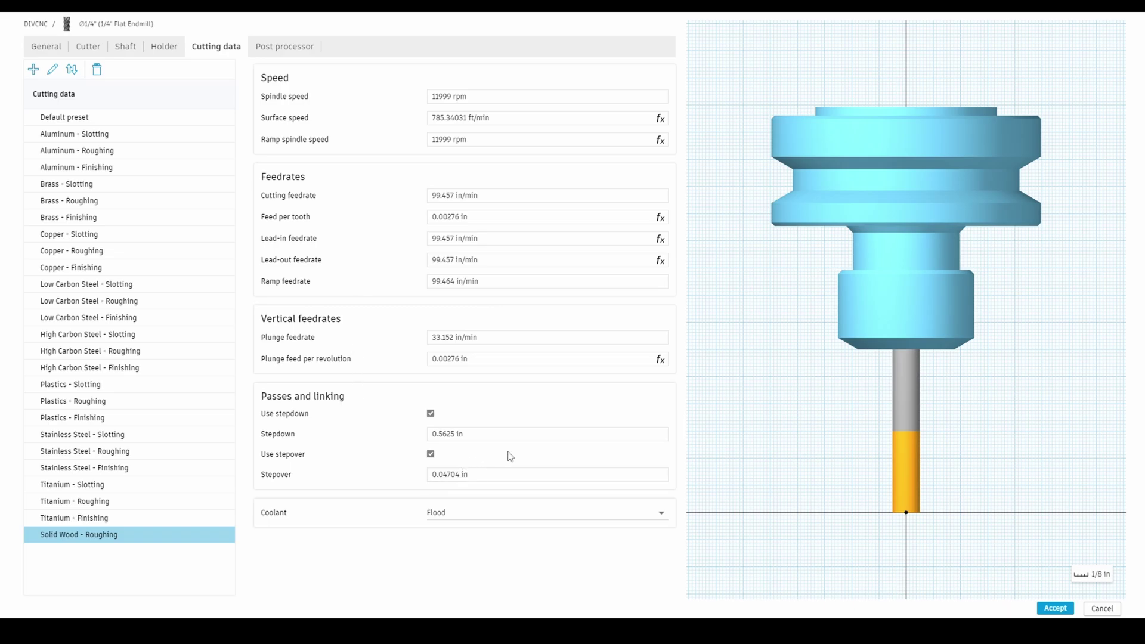
# Step: Disable the manual tool change option in the endmill's post processor settings
pyautogui.click(313, 51)
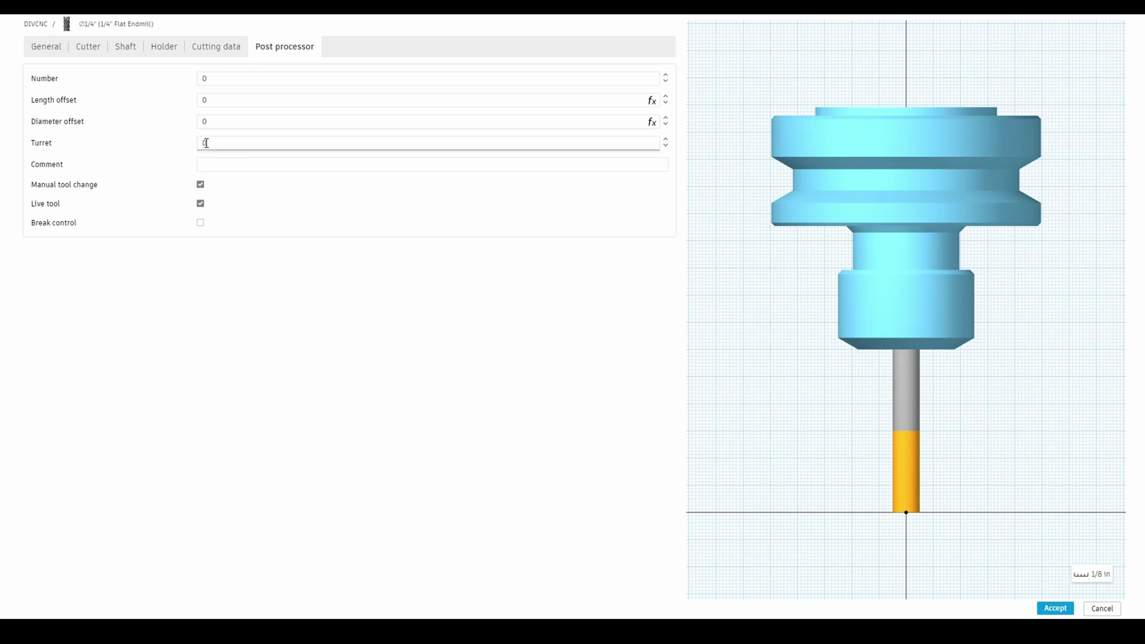
pyautogui.moveTo(213, 144)
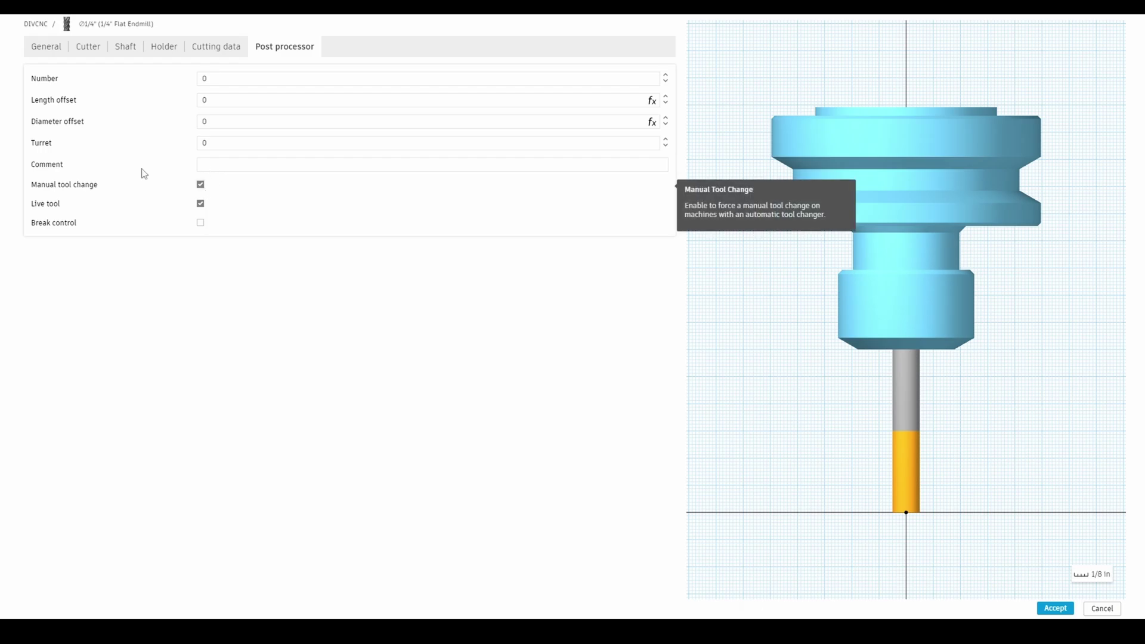
pyautogui.click(200, 184)
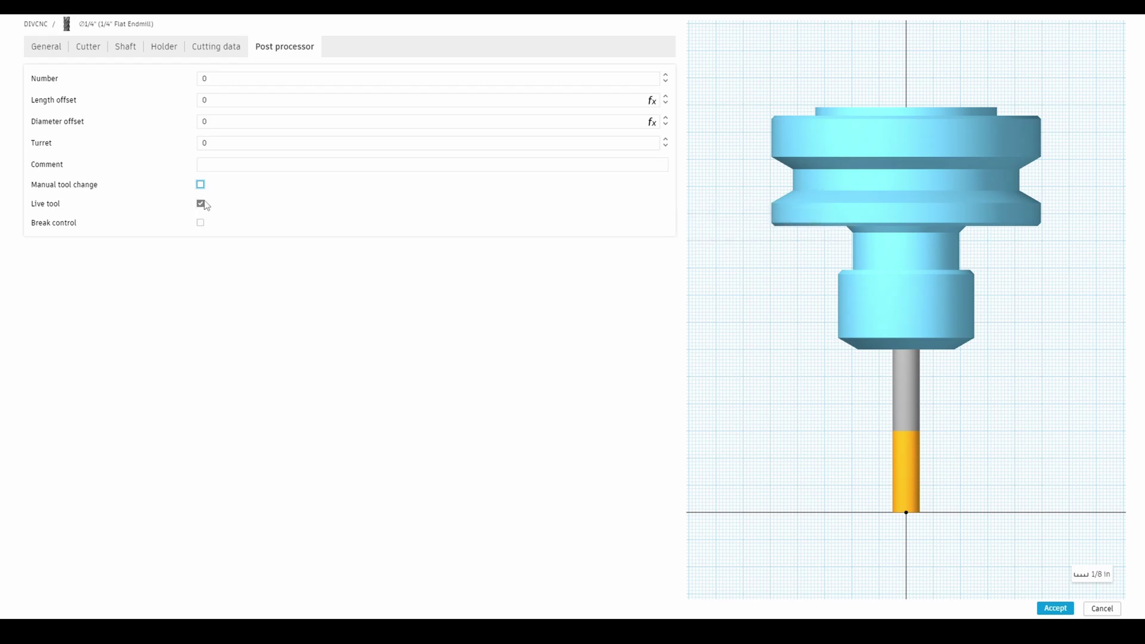
pyautogui.moveTo(204, 207)
# Step: Set the endmill's tool number to 3, accept the tool edits and display the local DIVCNC library
pyautogui.click(204, 79)
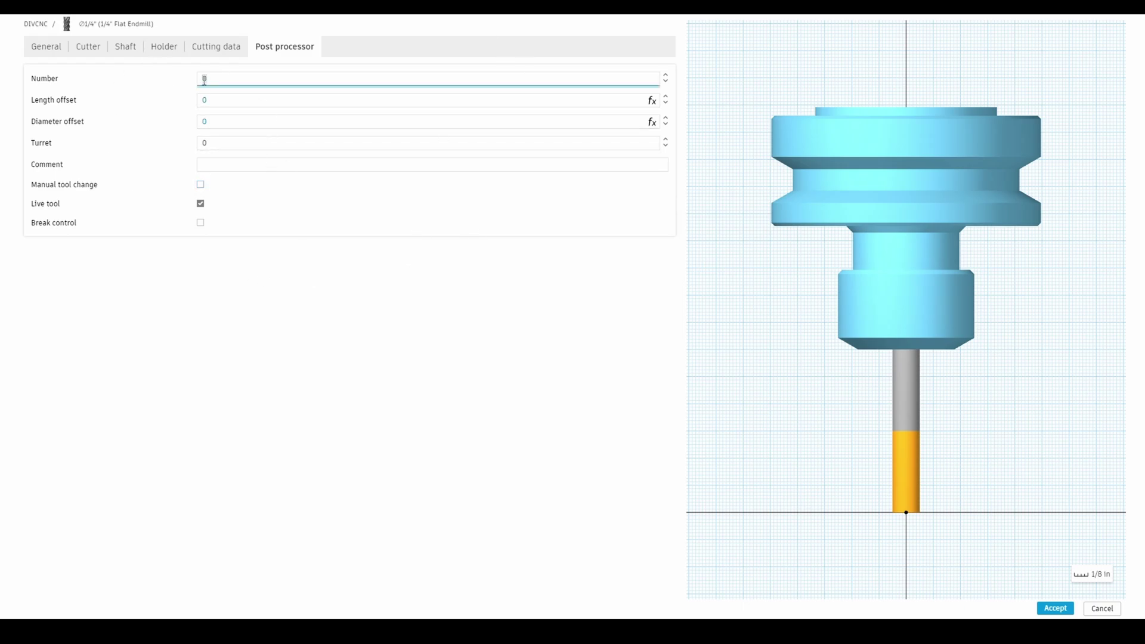
pyautogui.write('1')
pyautogui.press('BackSpace')
pyautogui.write('3')
pyautogui.click(956, 462)
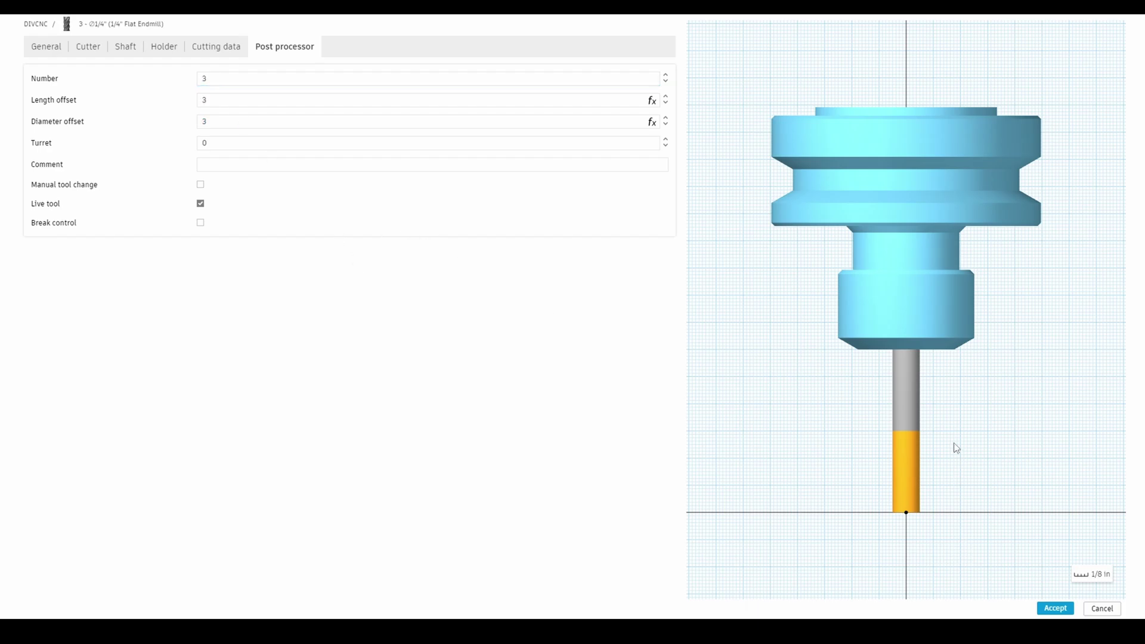
pyautogui.click(1054, 609)
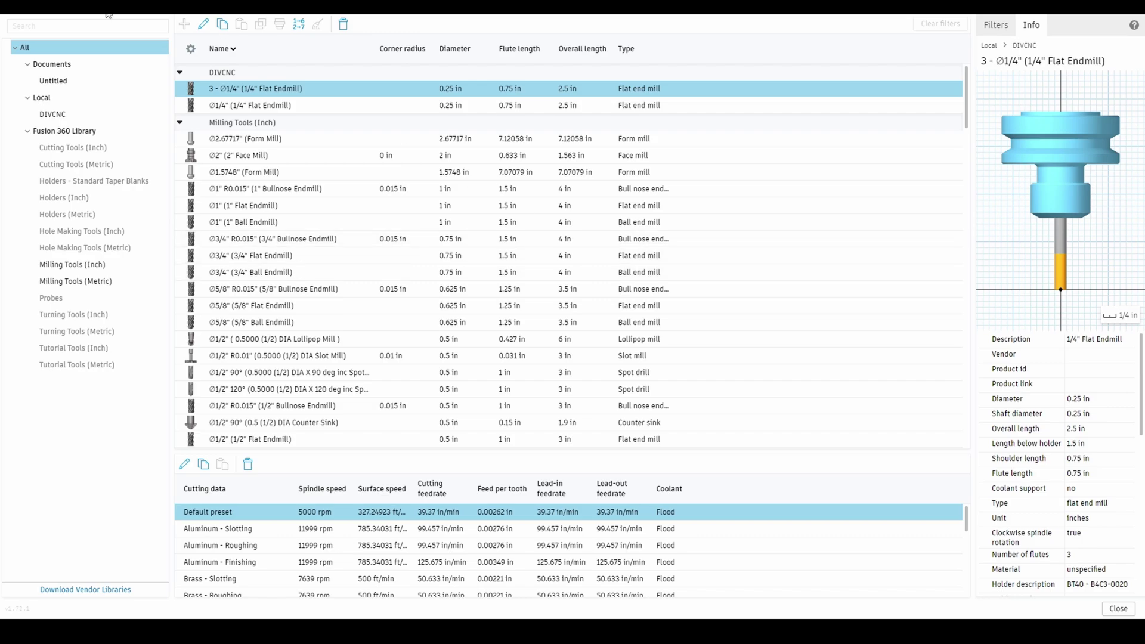
pyautogui.click(76, 119)
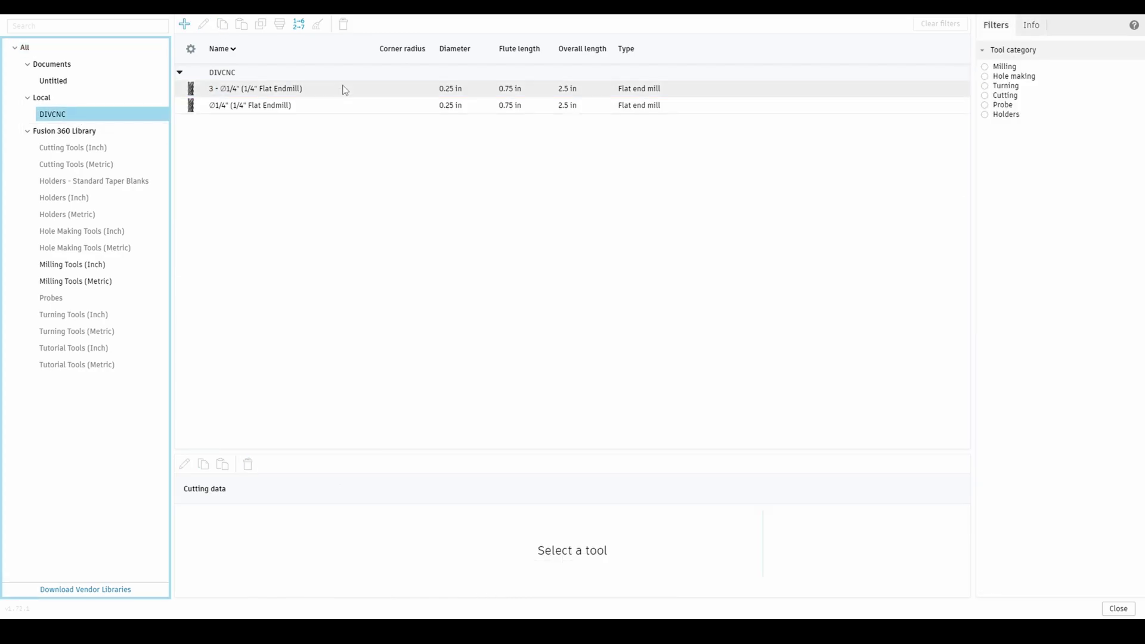